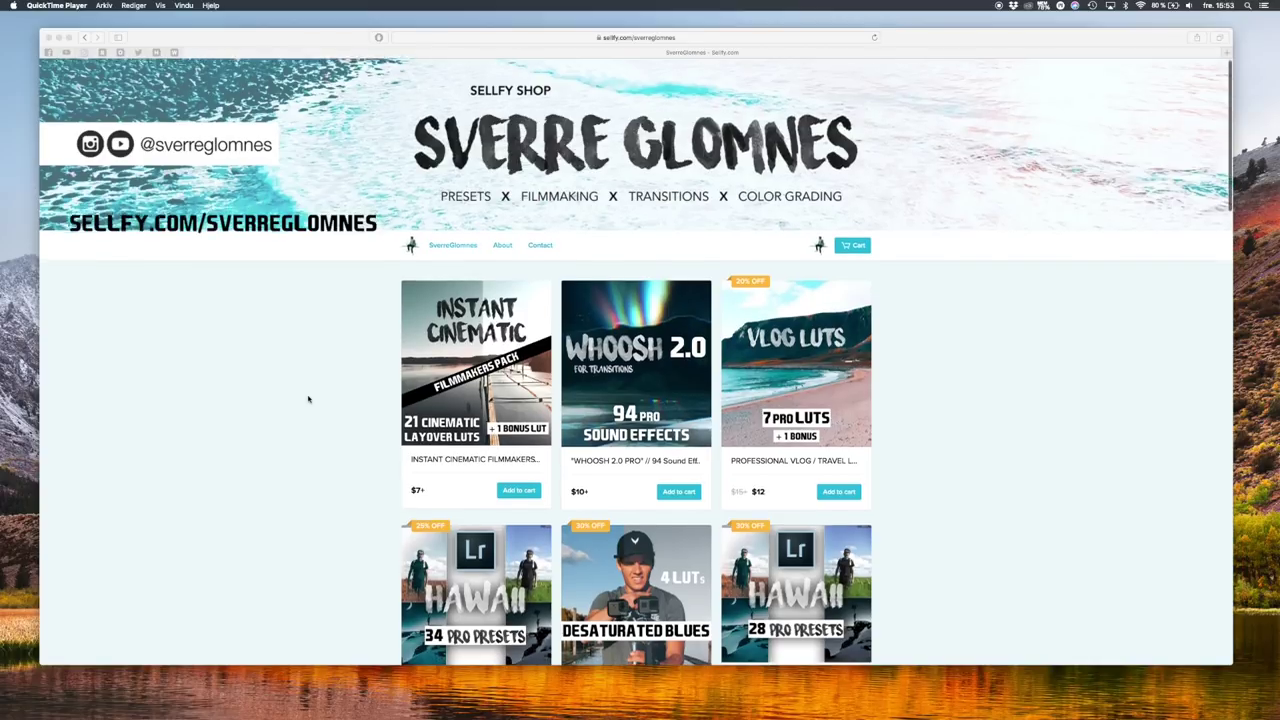
Step: Scroll through the LUT pack folder and move its Finder window aside
scroll(310, 400, down, 2)
scroll(327, 430, down, 1)
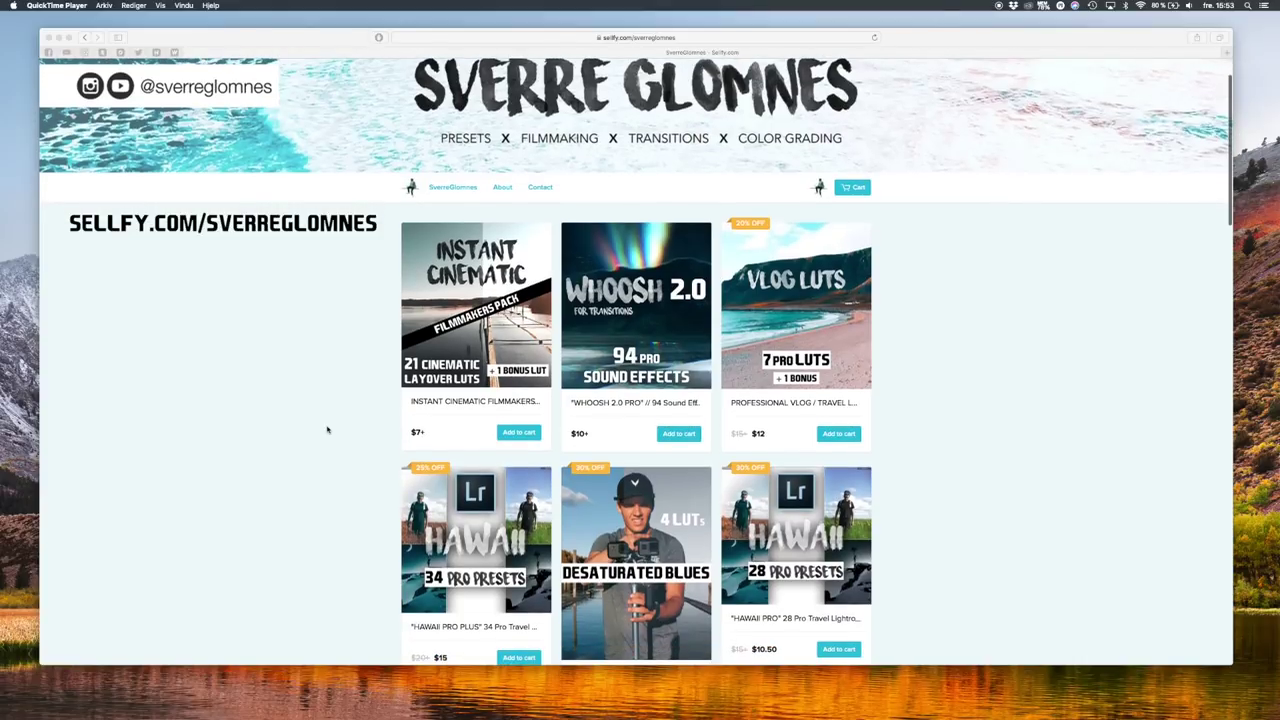
scroll(327, 430, down, 1)
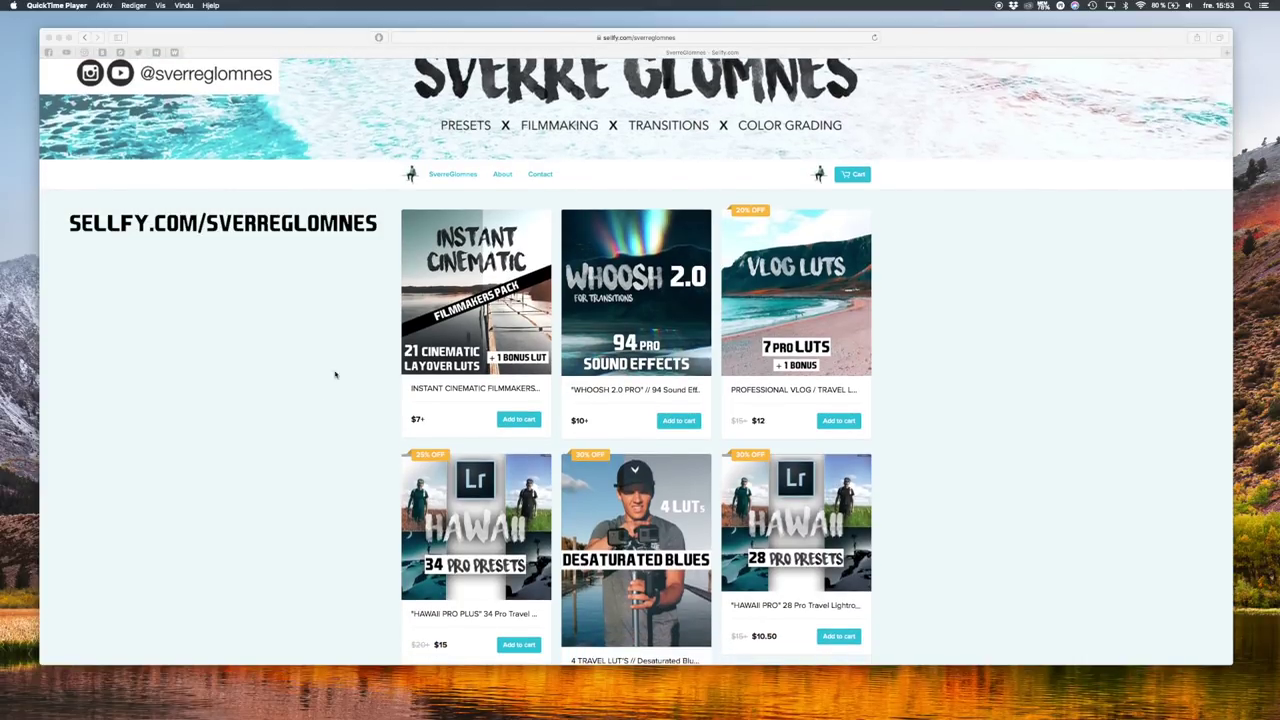
scroll(313, 362, down, 10)
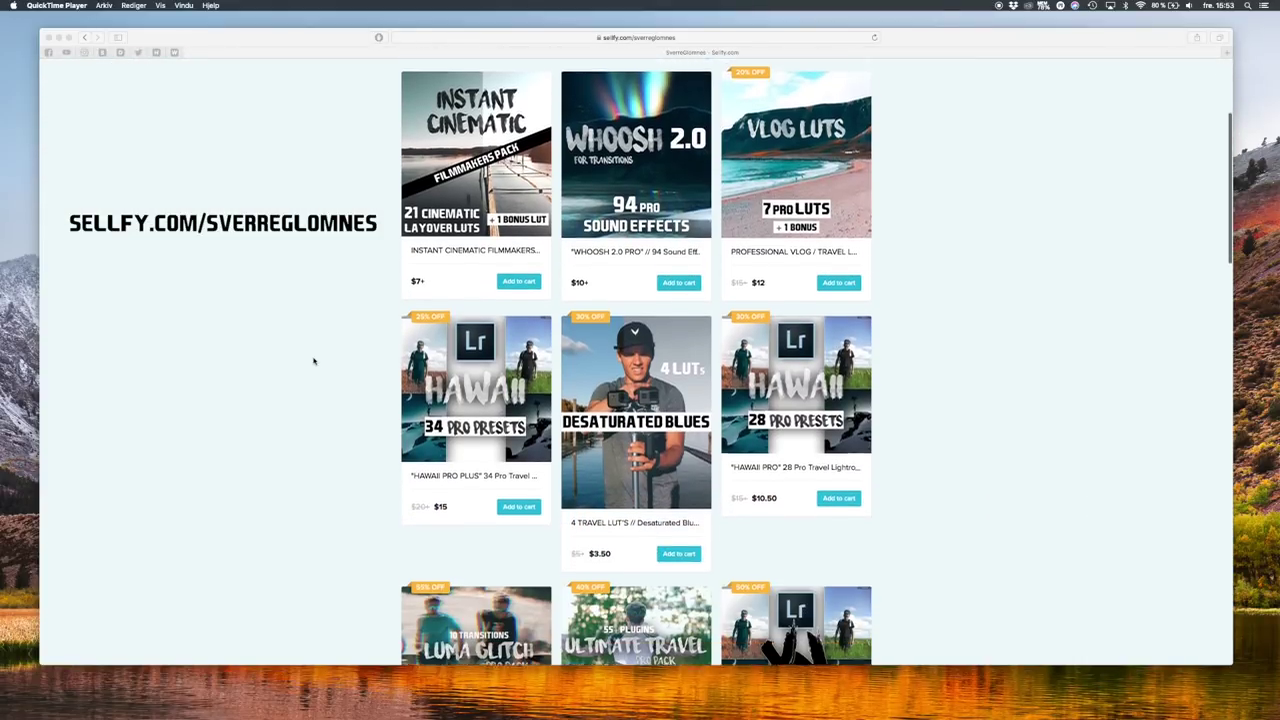
scroll(313, 362, down, 1)
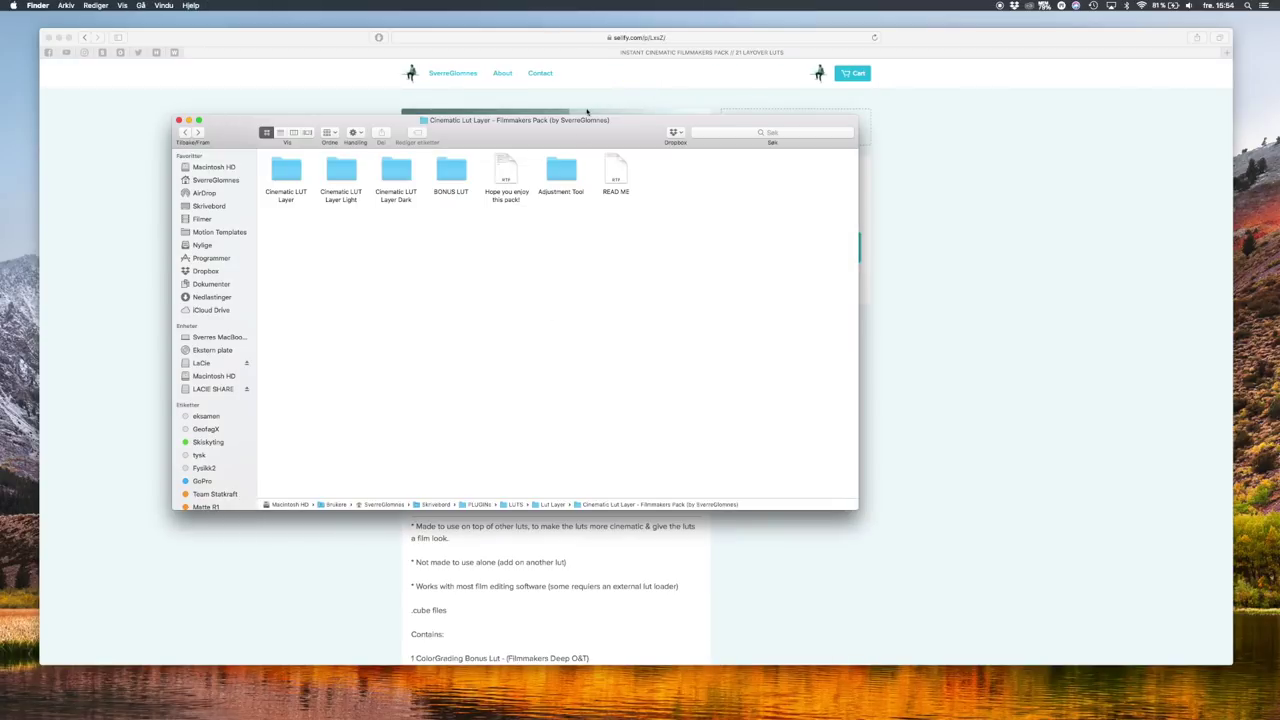
drag(587, 112, 660, 108)
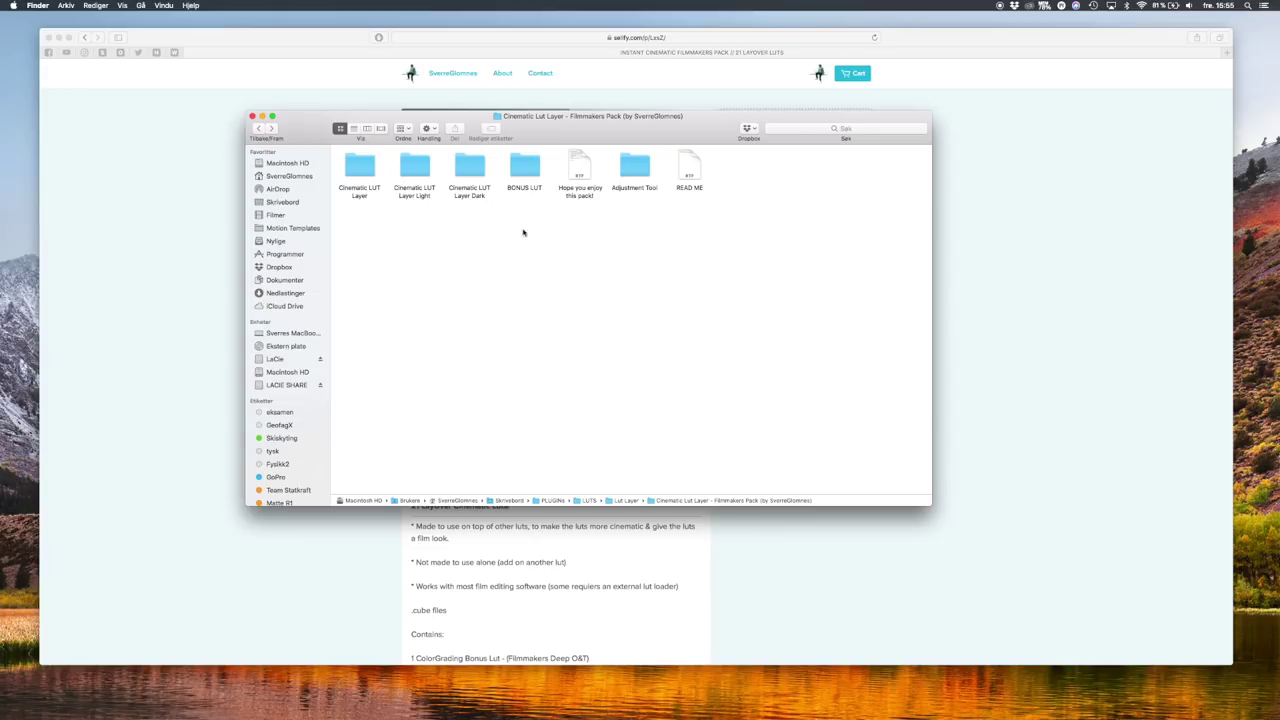
Step: Open Motion Templates inside Filmer, then close the window and return to Final Cut Pro
click(285, 216)
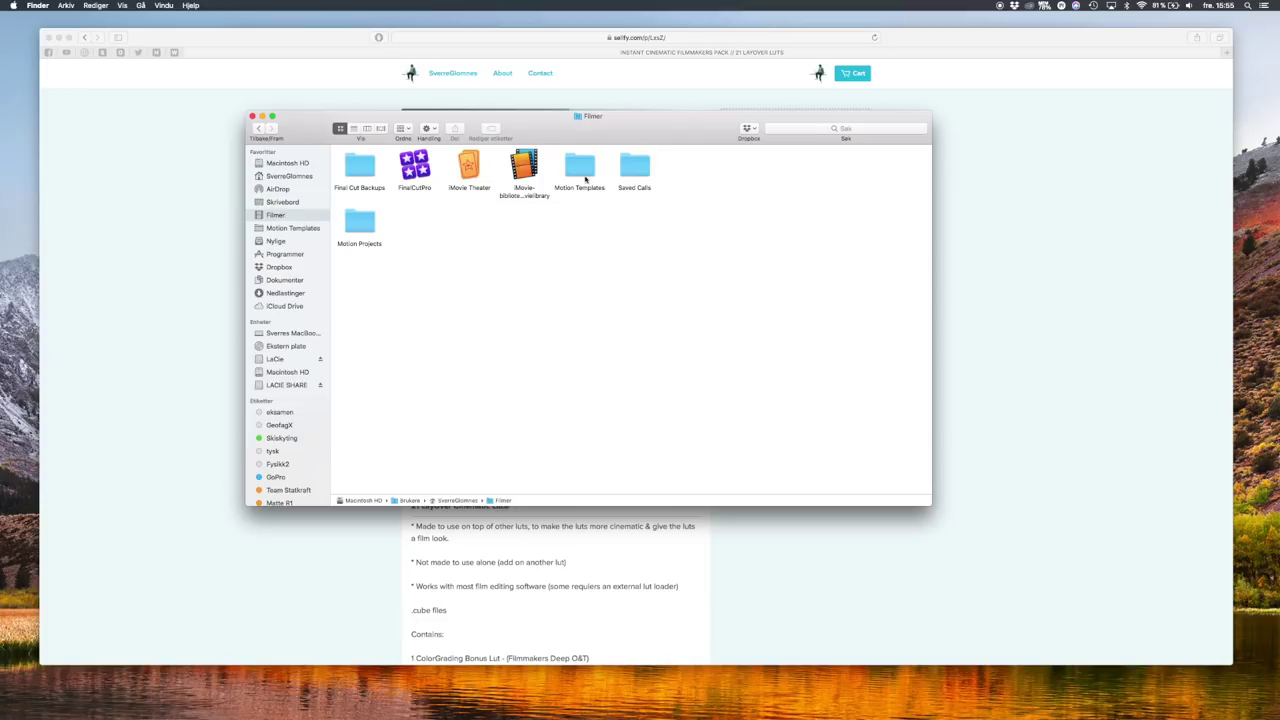
double_click(581, 170)
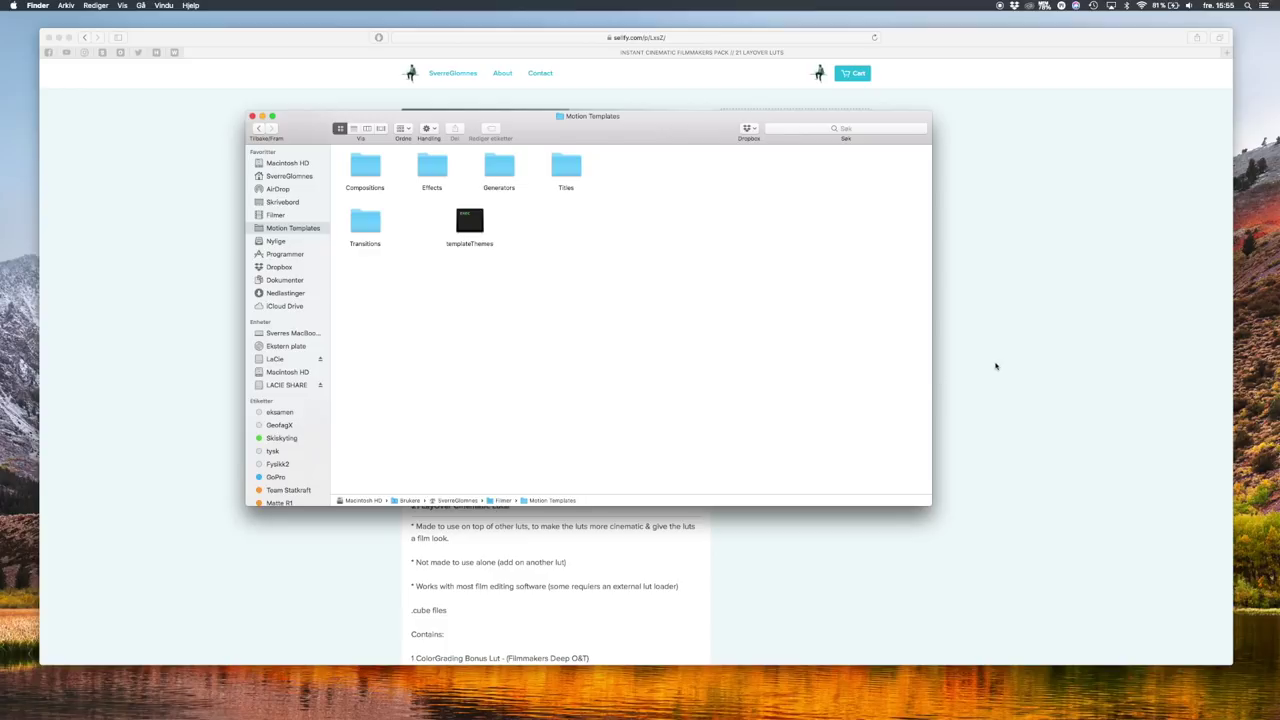
key(super+w)
key(ctrl+Right)
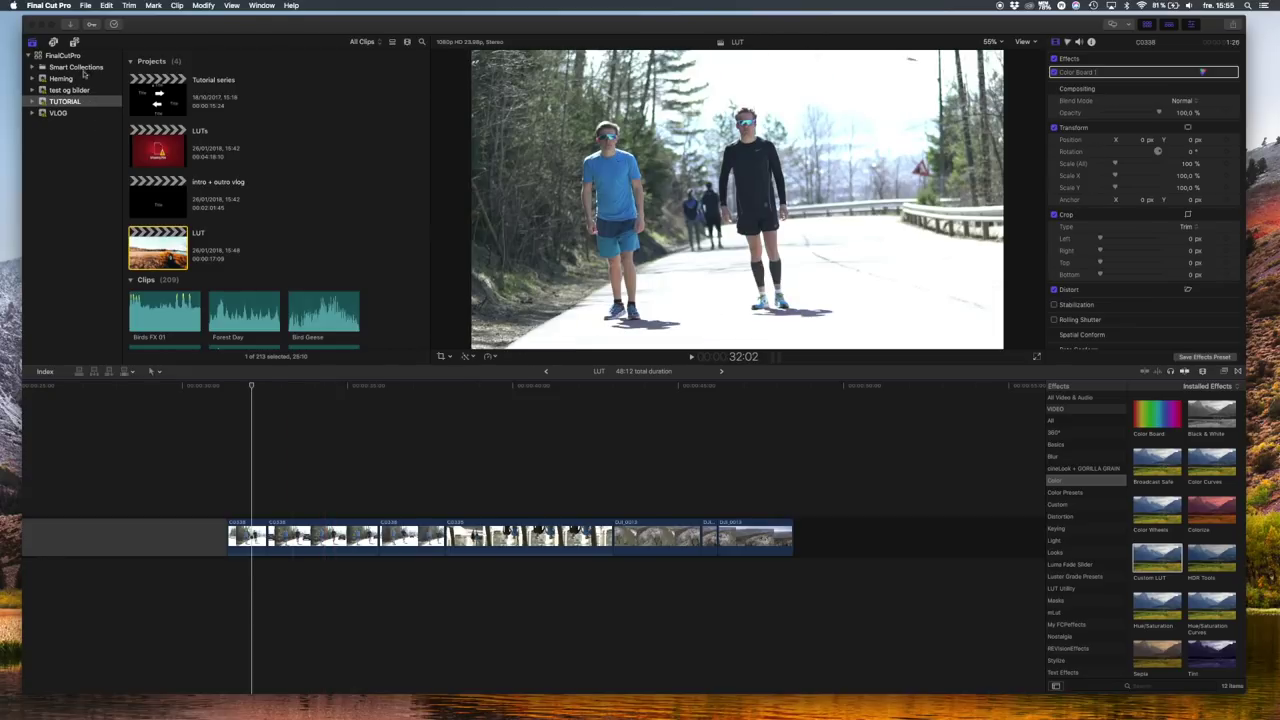
Step: Drop the Adjustment tool title above the clips and stretch it to the sequence end
key(alt+super+1)
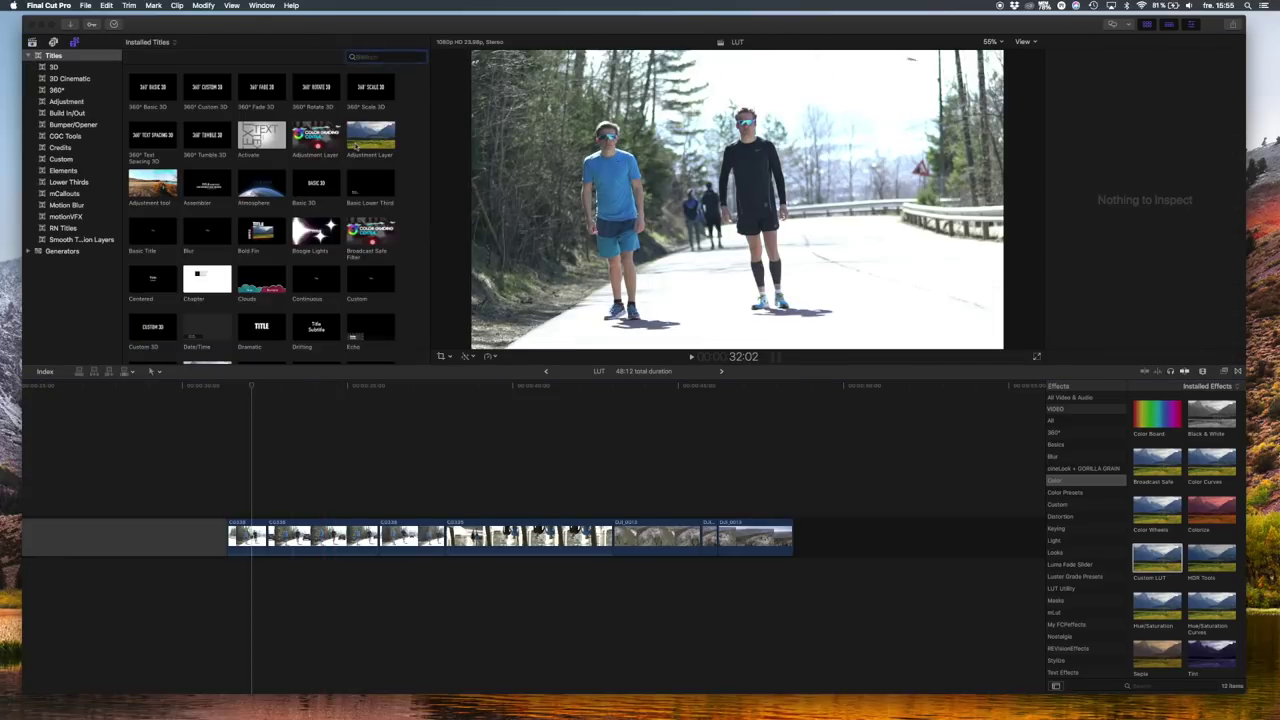
drag(163, 193, 230, 490)
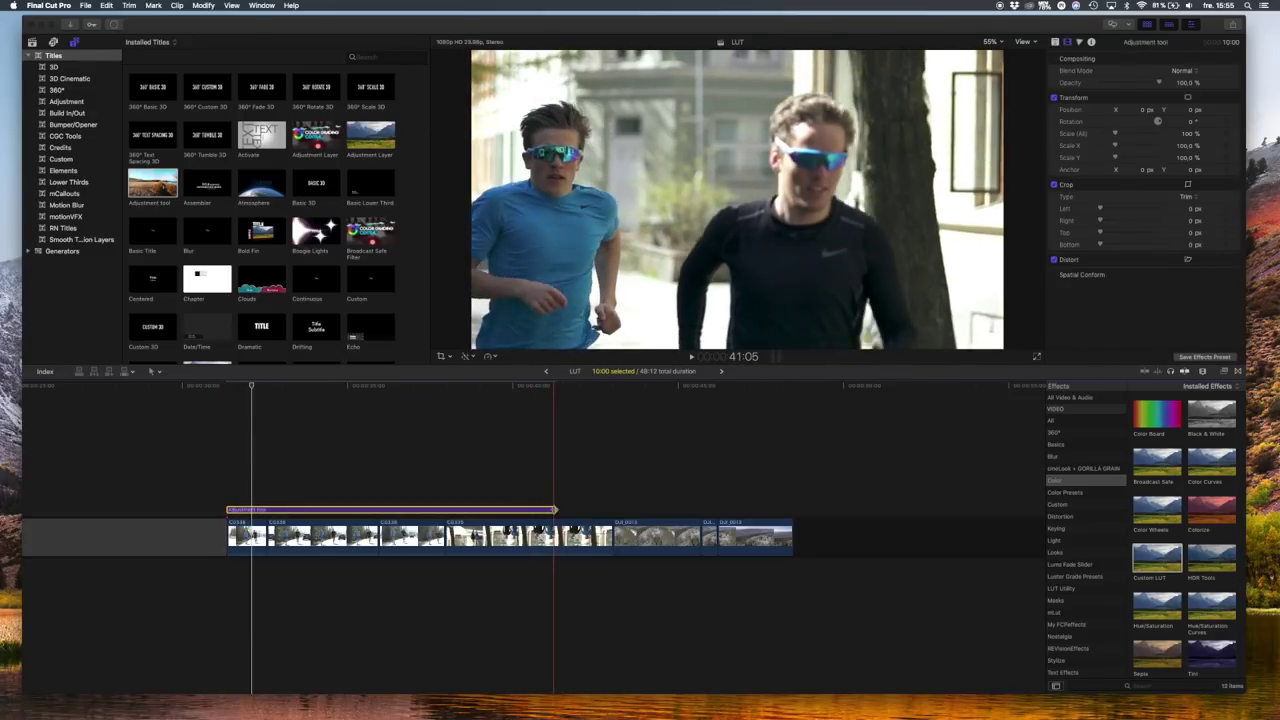
drag(556, 510, 800, 510)
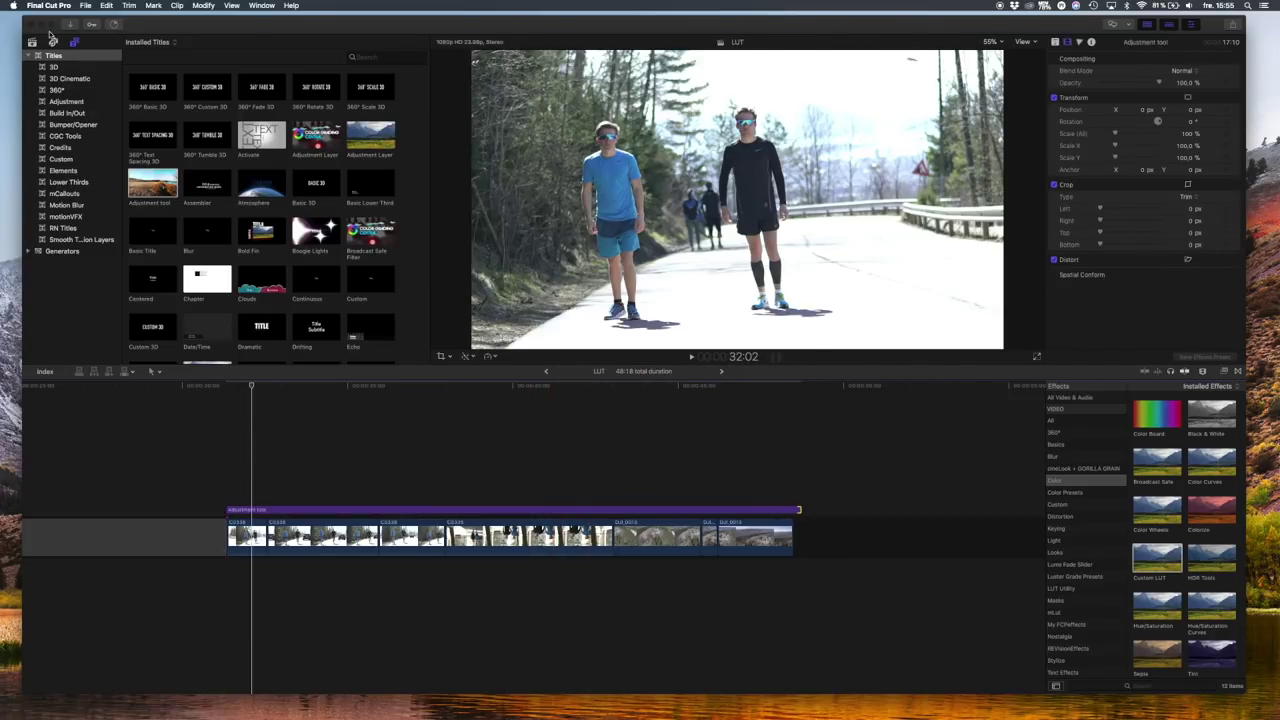
click(32, 42)
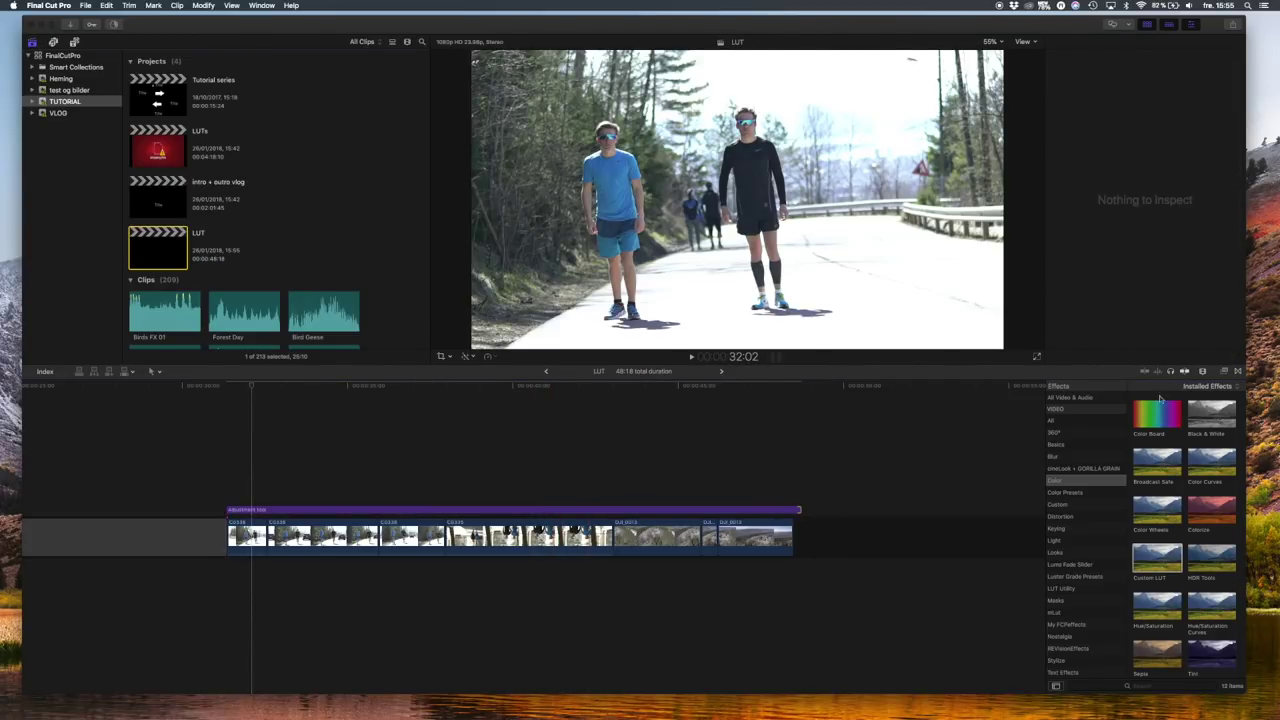
click(1226, 372)
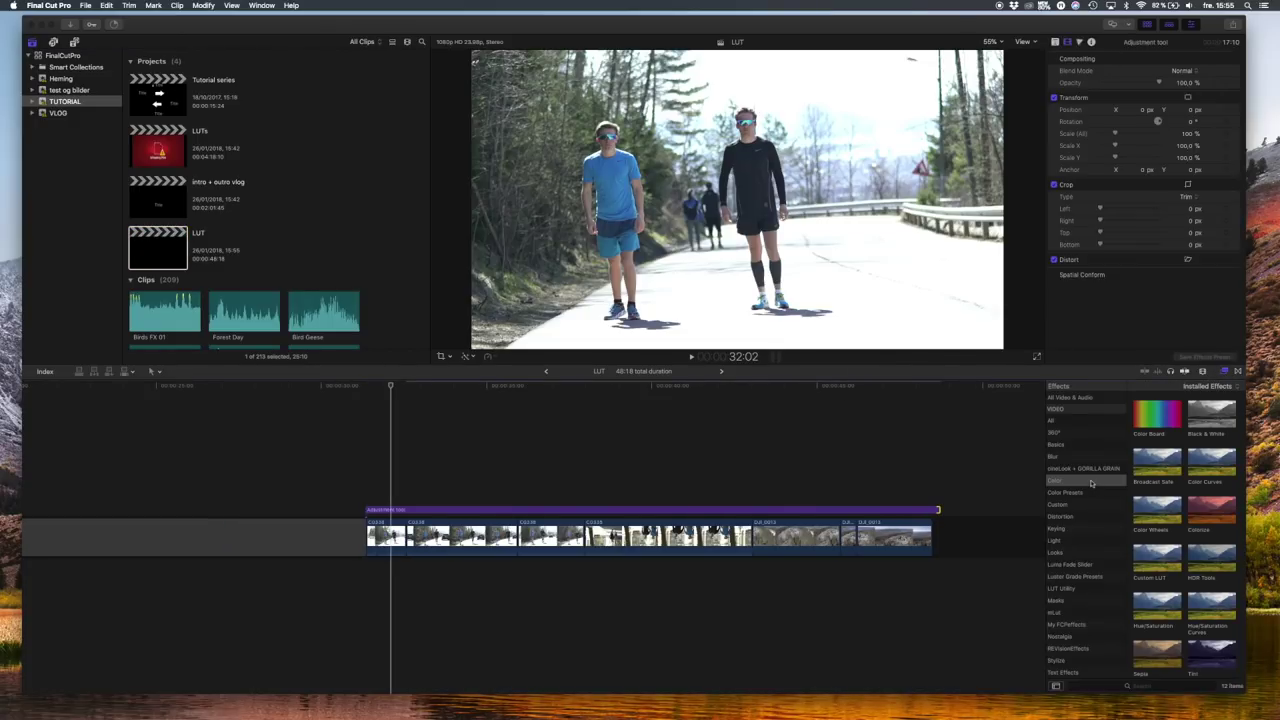
Step: Apply the Color category's Custom LUT to the adjustment layer, cancelling the custom LUT file browser
click(1091, 483)
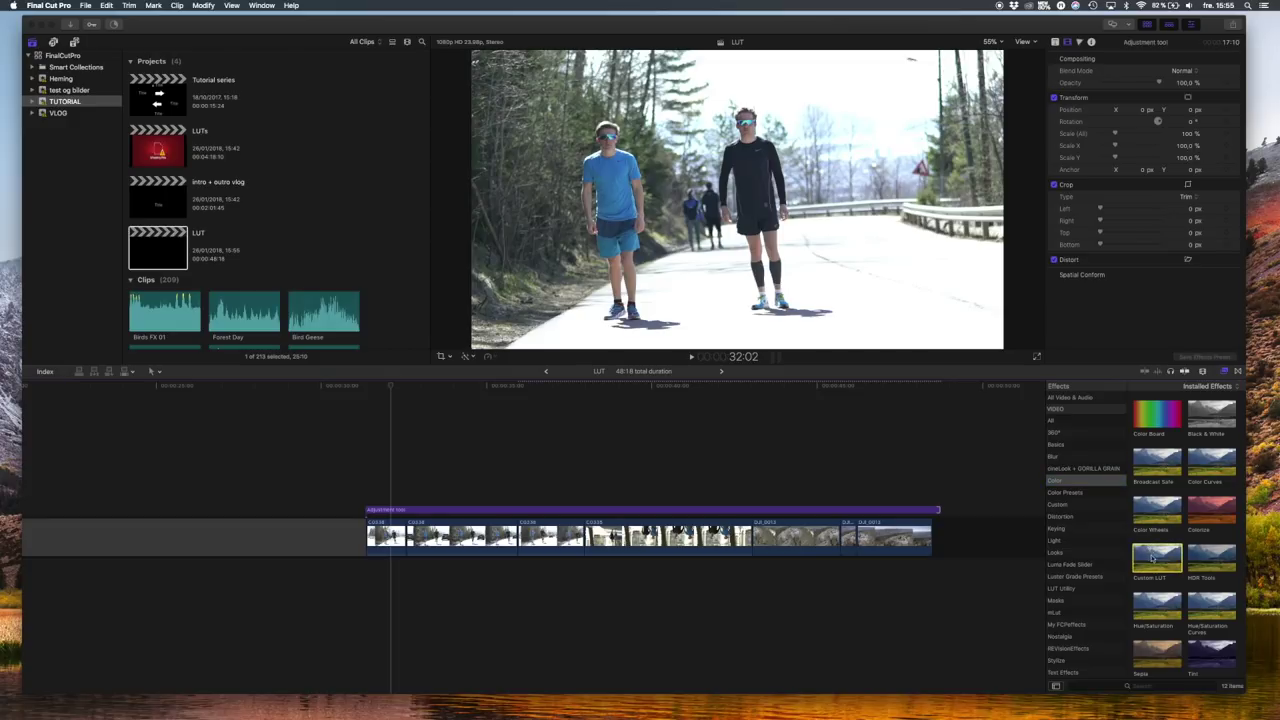
drag(1160, 560, 548, 512)
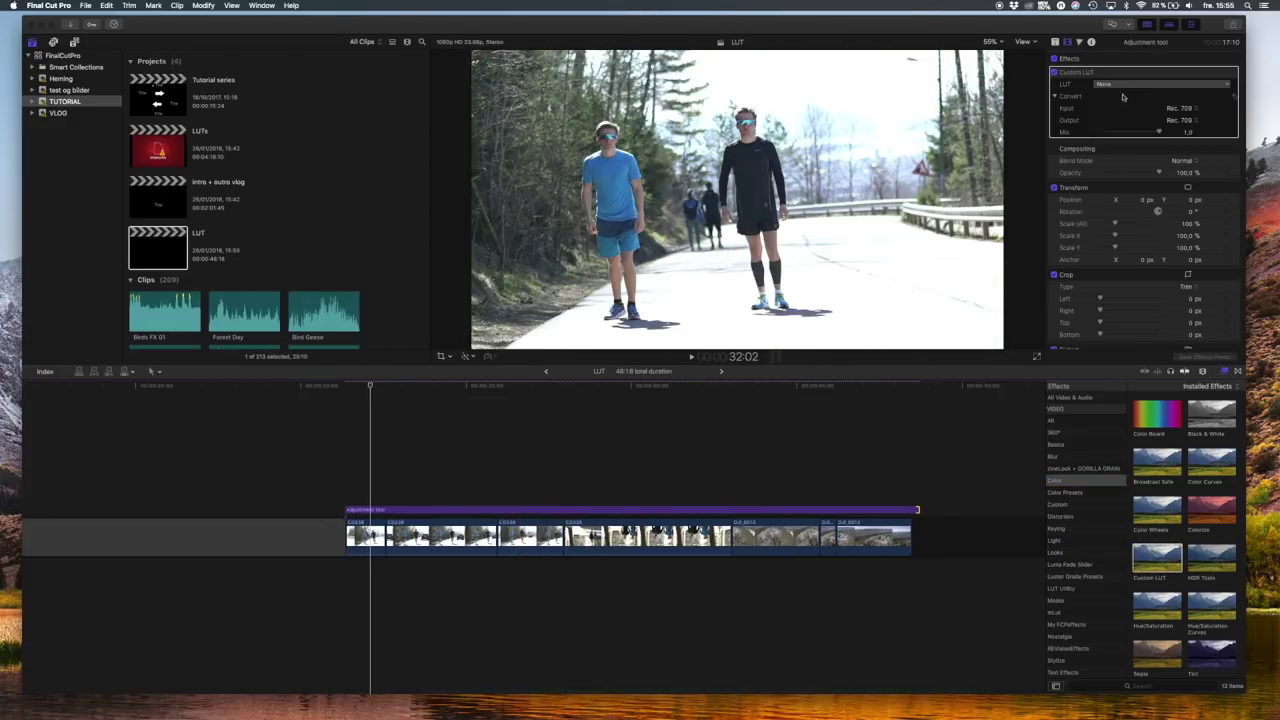
click(1122, 84)
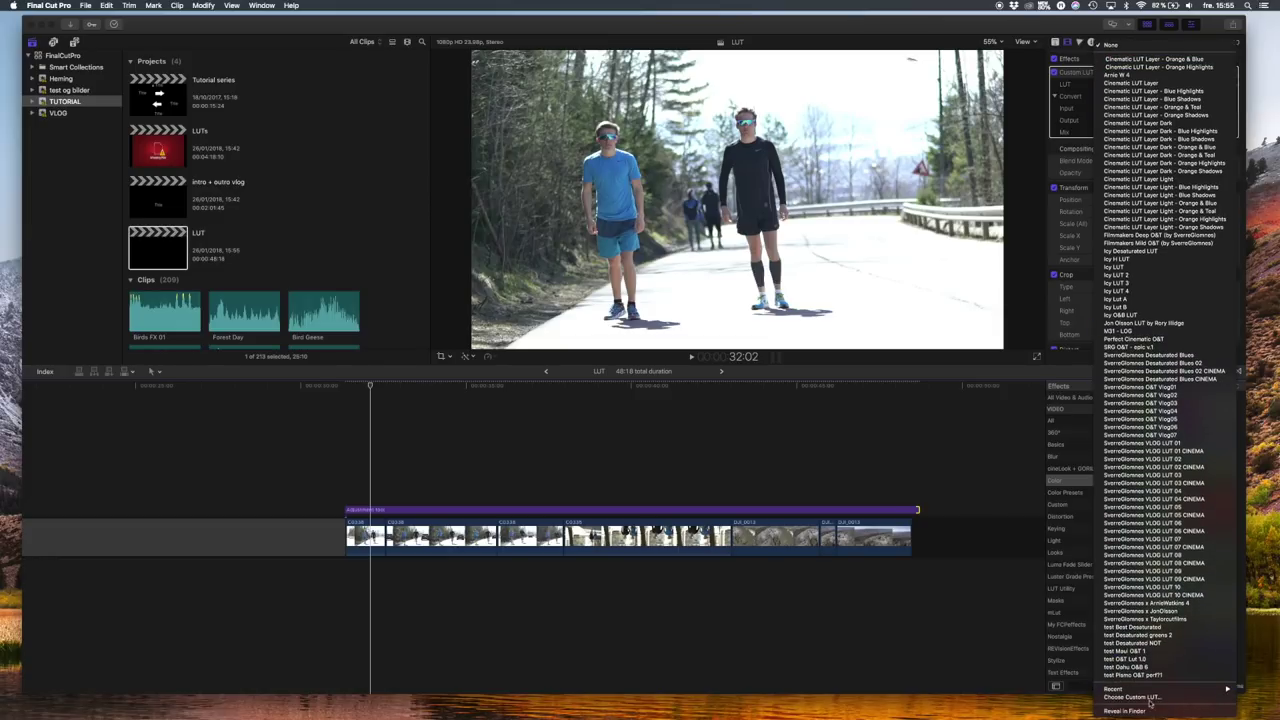
click(1148, 698)
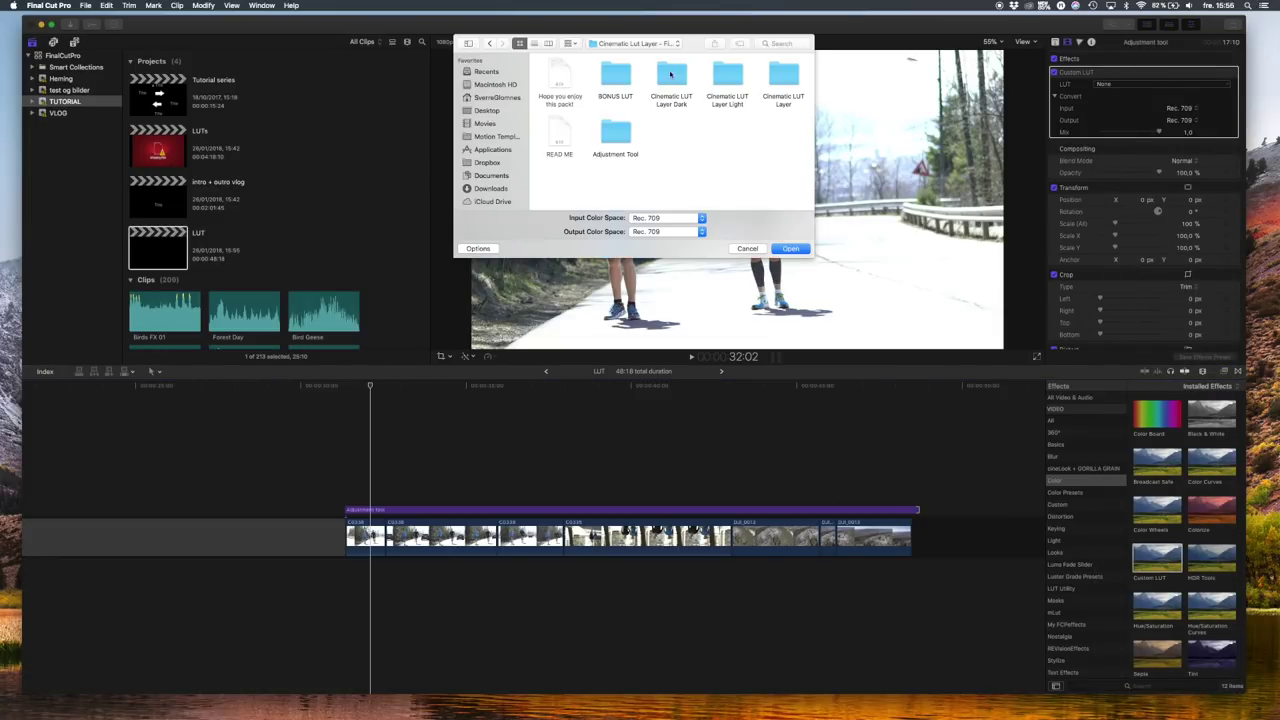
click(748, 249)
click(1153, 86)
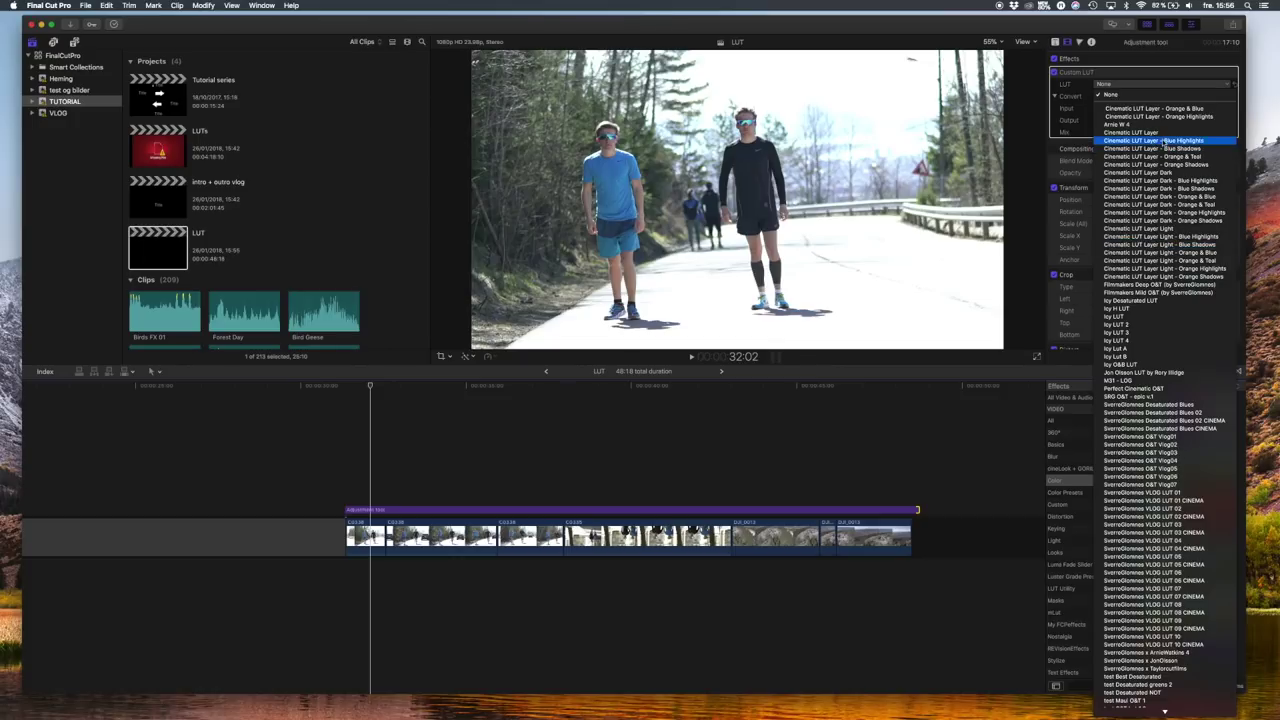
Step: Switch the Custom LUT from Cinematic LUT Layer to O&T Vlog06 and set Mix to 0.6
click(1160, 132)
drag(1160, 132, 1057, 140)
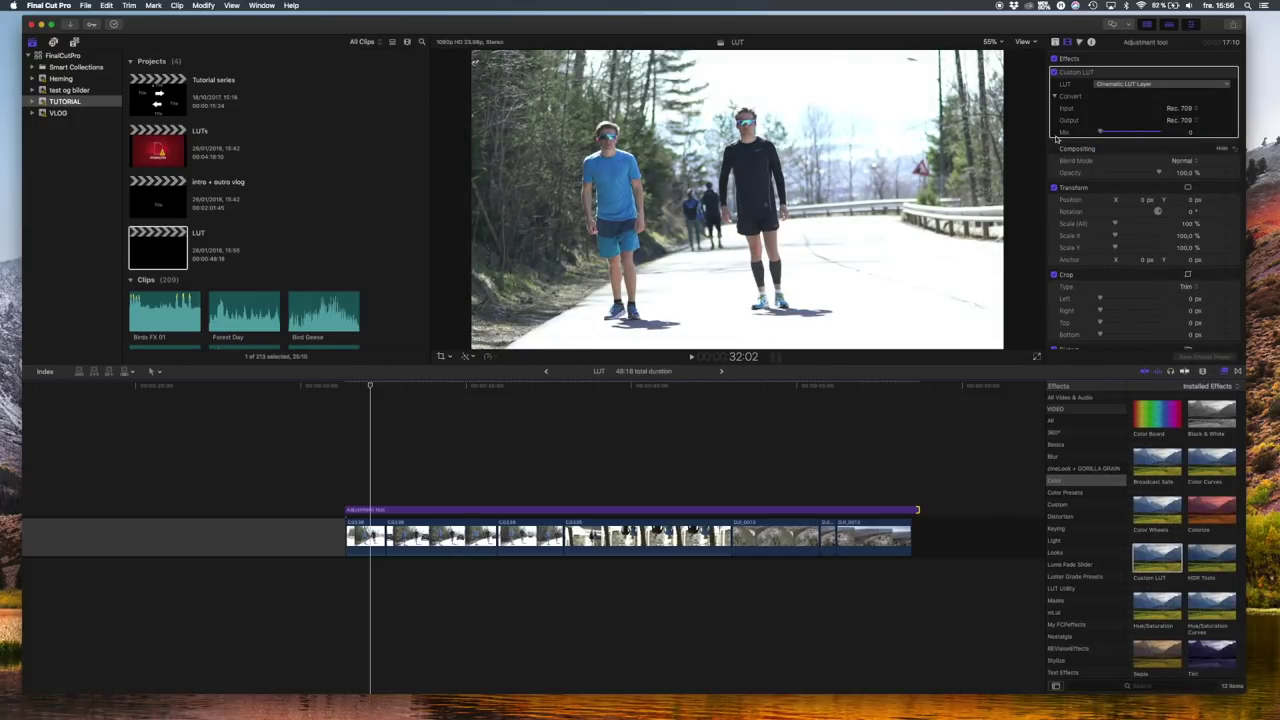
click(1122, 85)
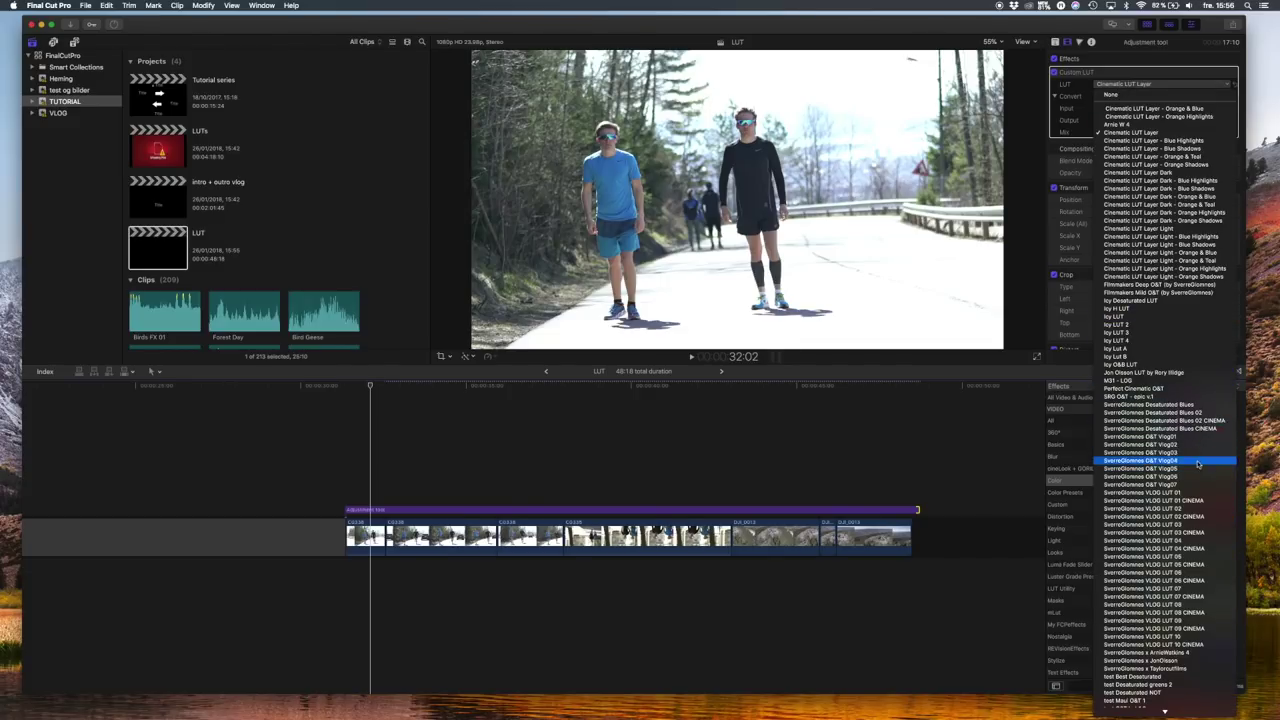
scroll(1198, 463, down, 1)
scroll(1182, 452, up, 2)
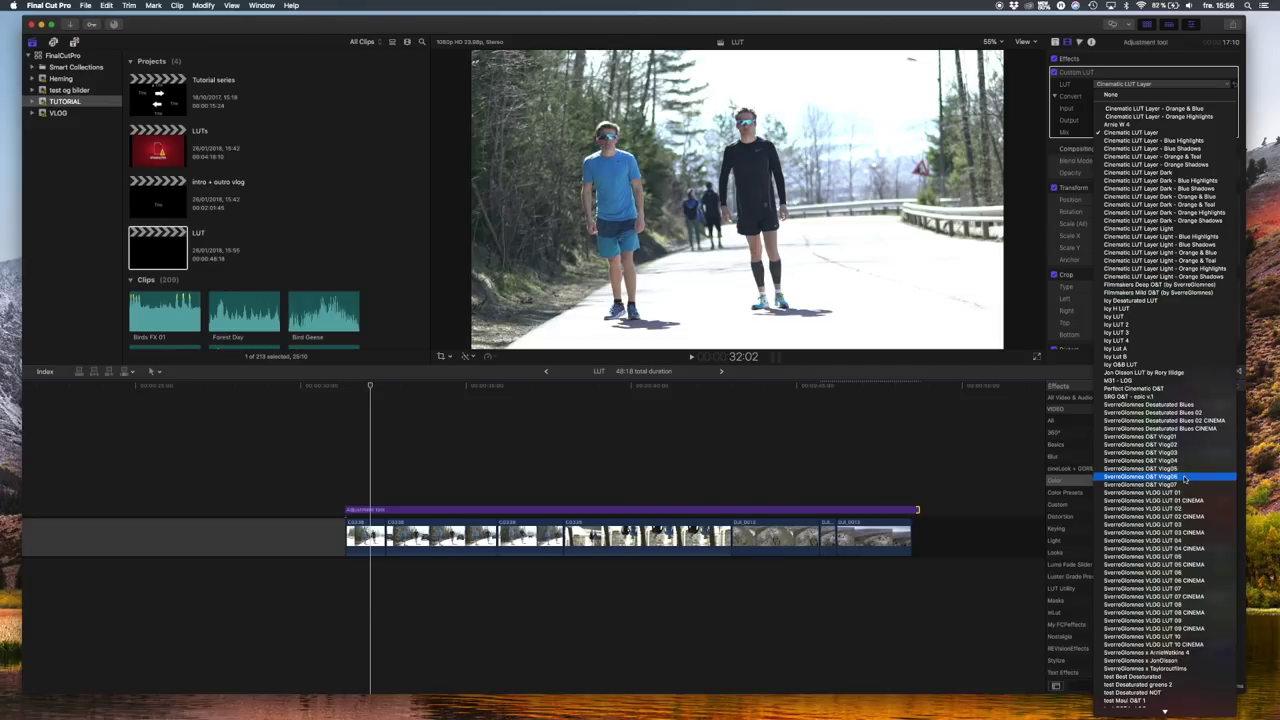
click(1185, 478)
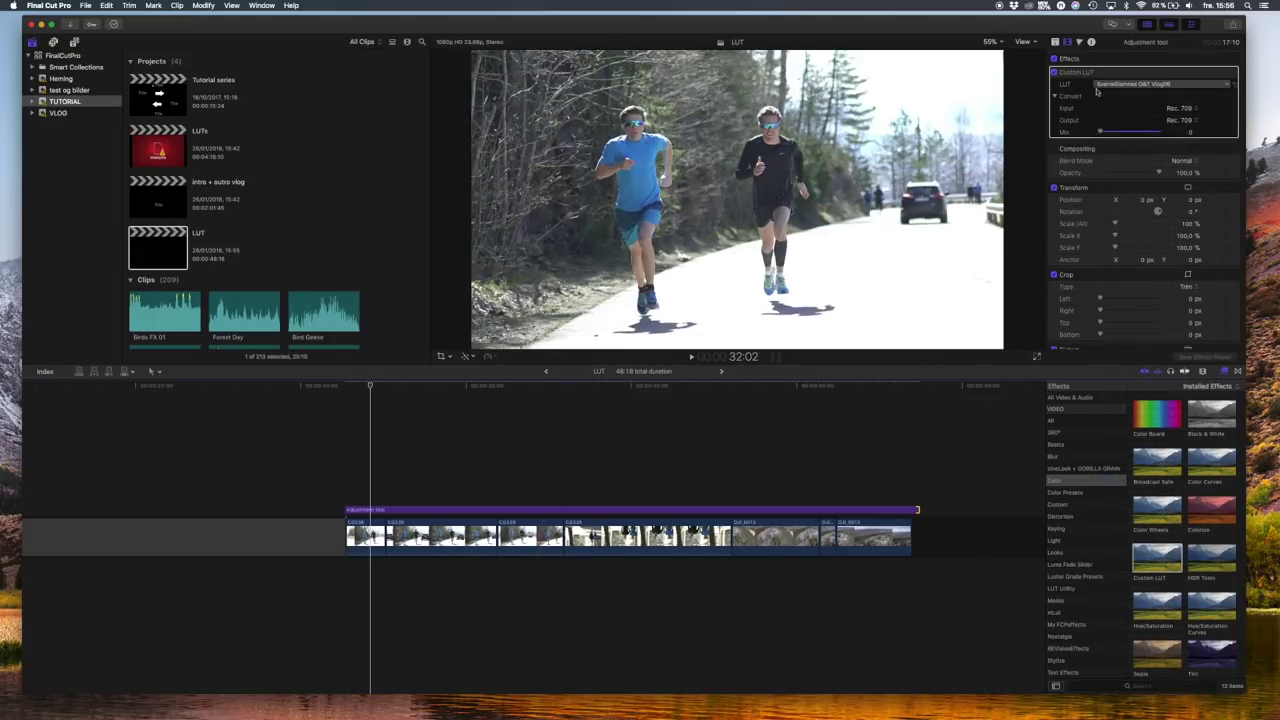
drag(1100, 131, 1136, 136)
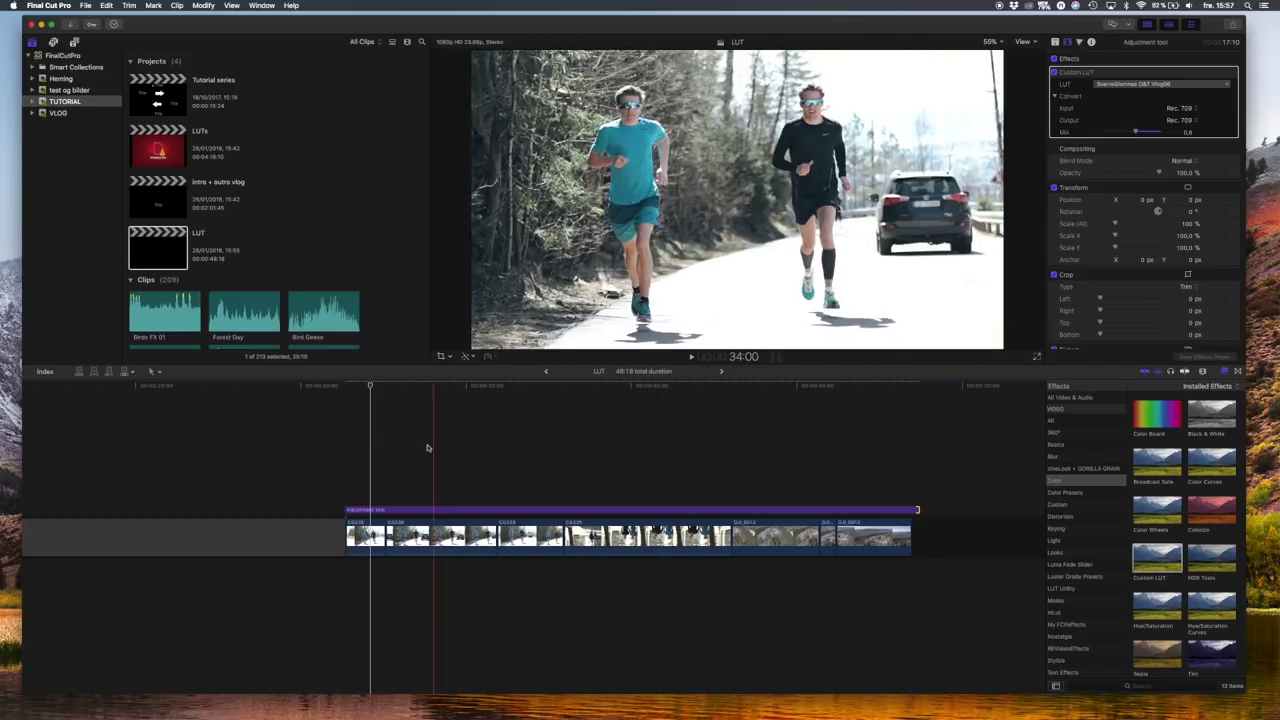
click(763, 498)
Step: Stack a second Custom LUT on the adjustment layer using Cinematic LUT Layer Dark at Mix 0.51
click(876, 510)
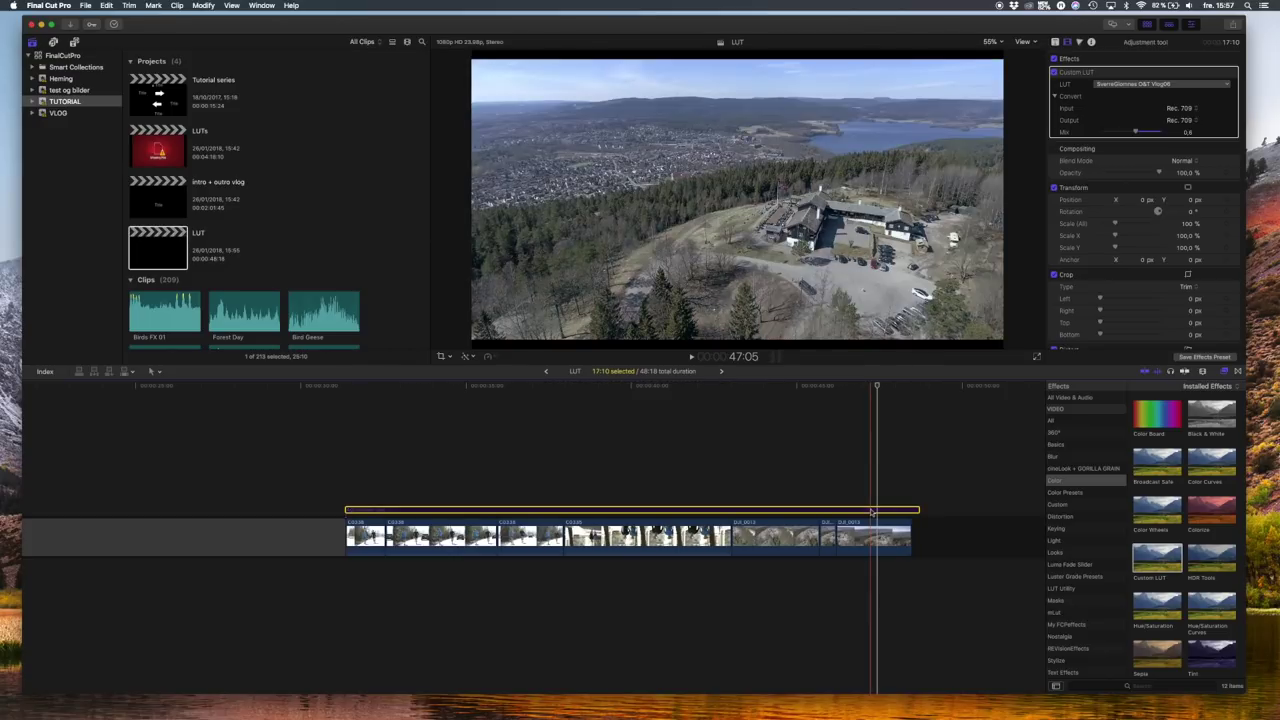
click(455, 465)
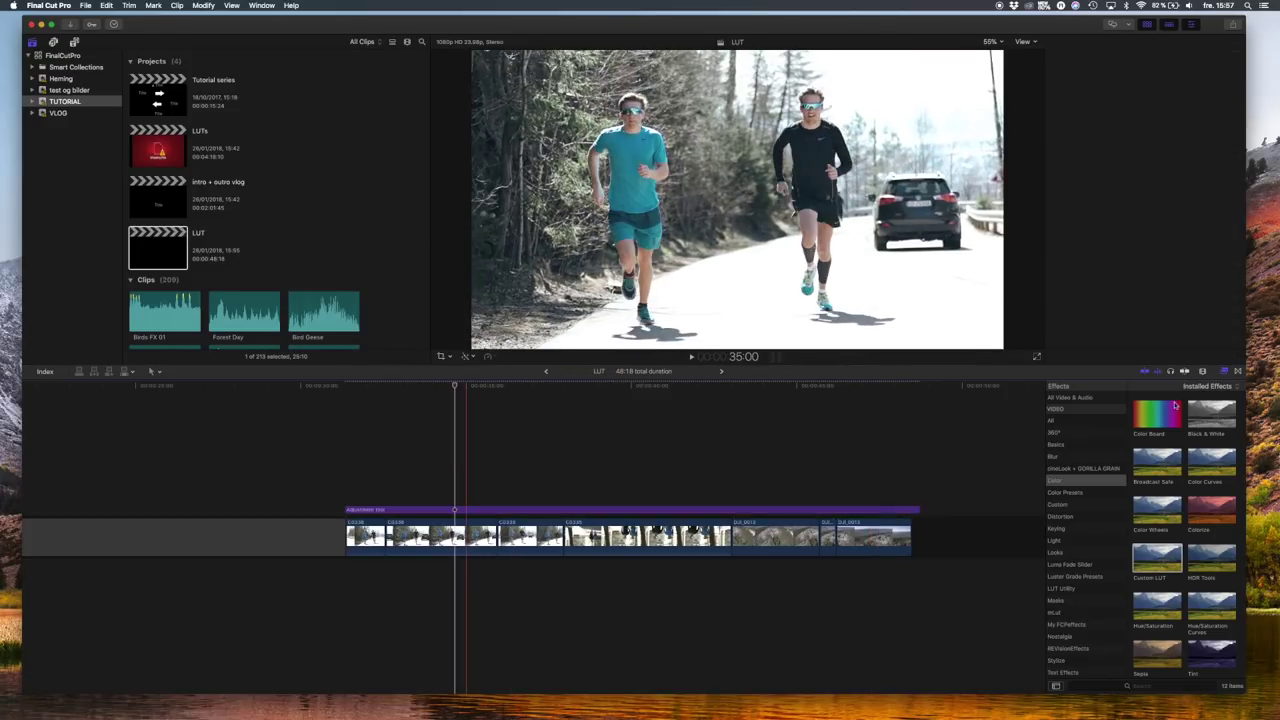
drag(1157, 557, 718, 506)
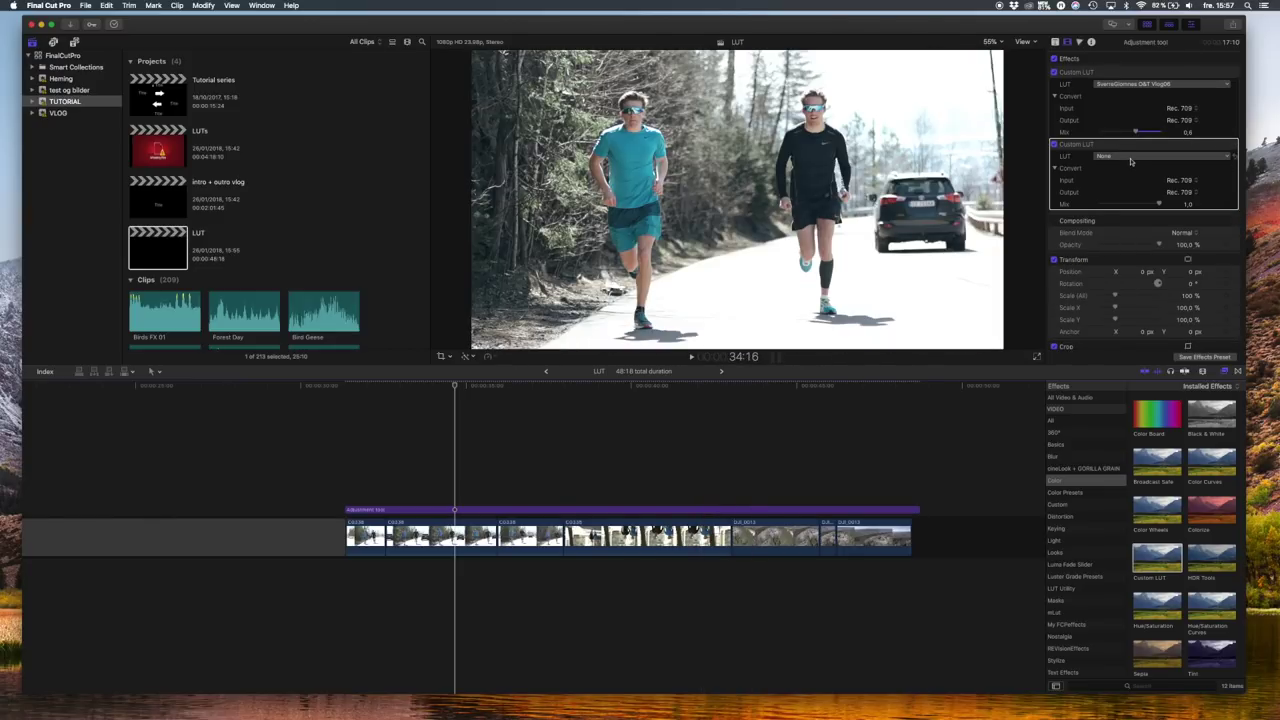
click(1132, 158)
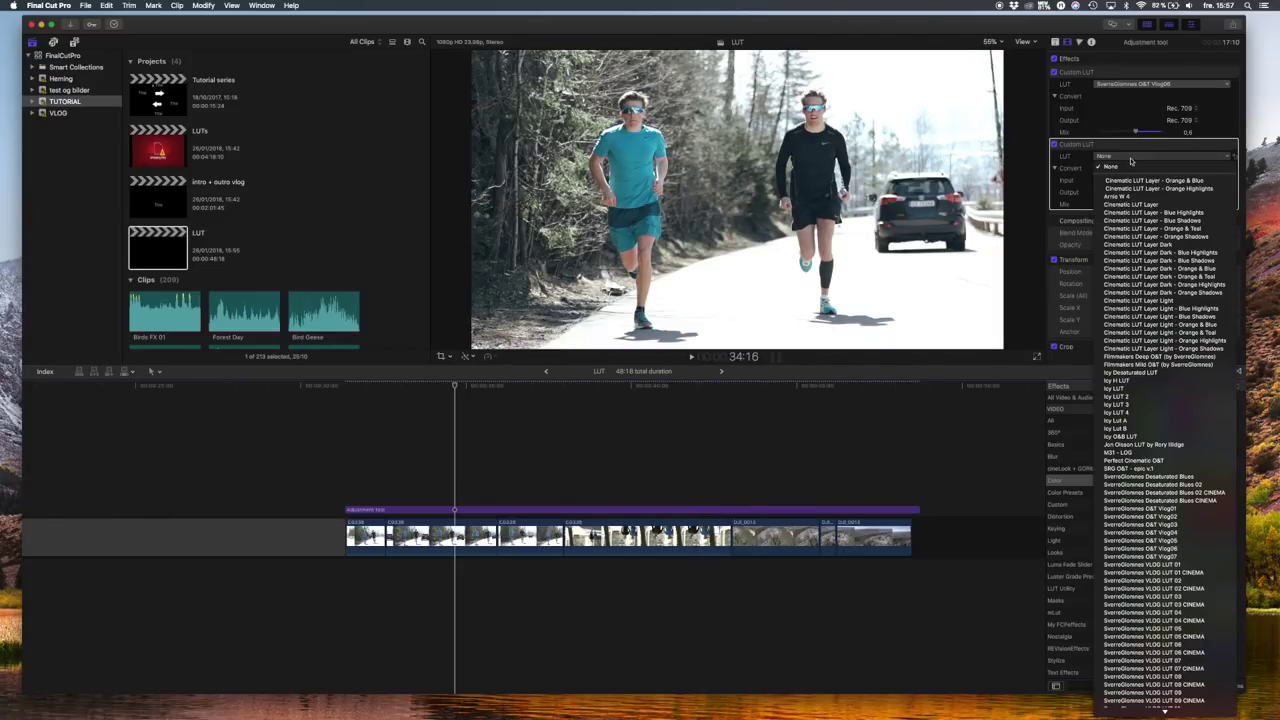
click(1165, 245)
drag(1158, 204, 1132, 208)
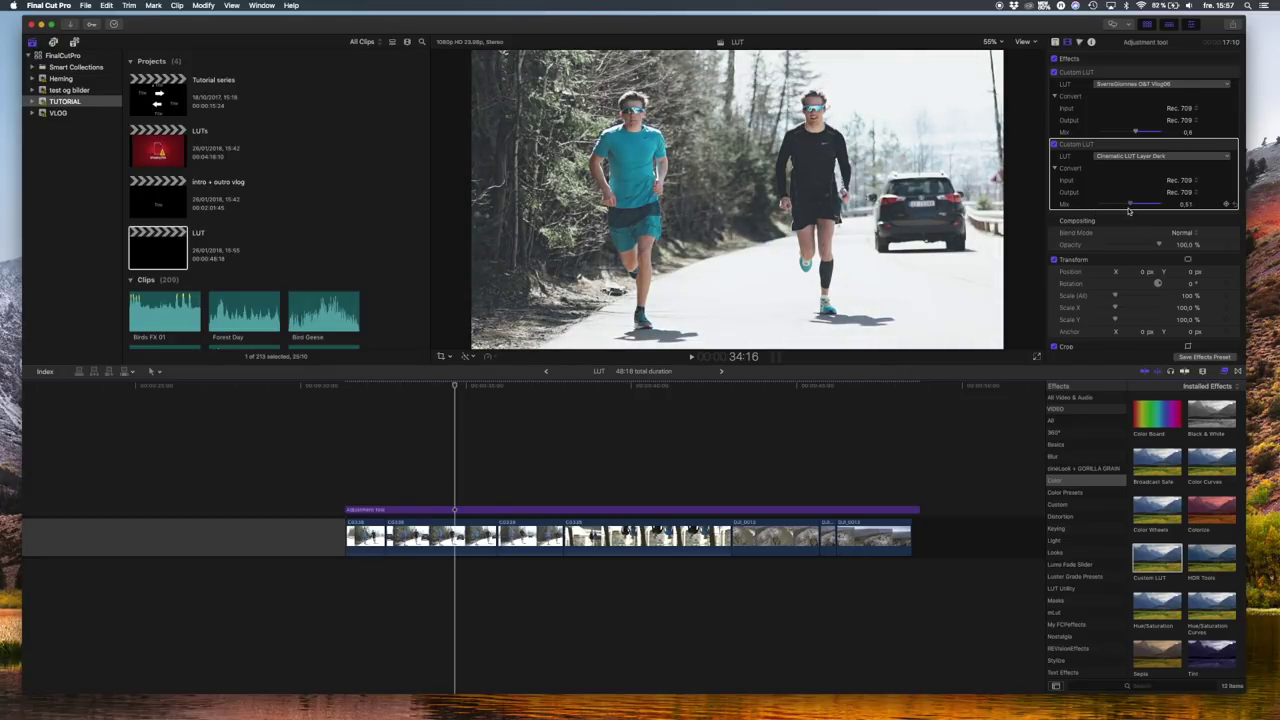
Step: Try Dark - Blue Shadows, Light, and Light - Orange & Teal on the second LUT, adjusting Mix
click(652, 450)
click(1160, 156)
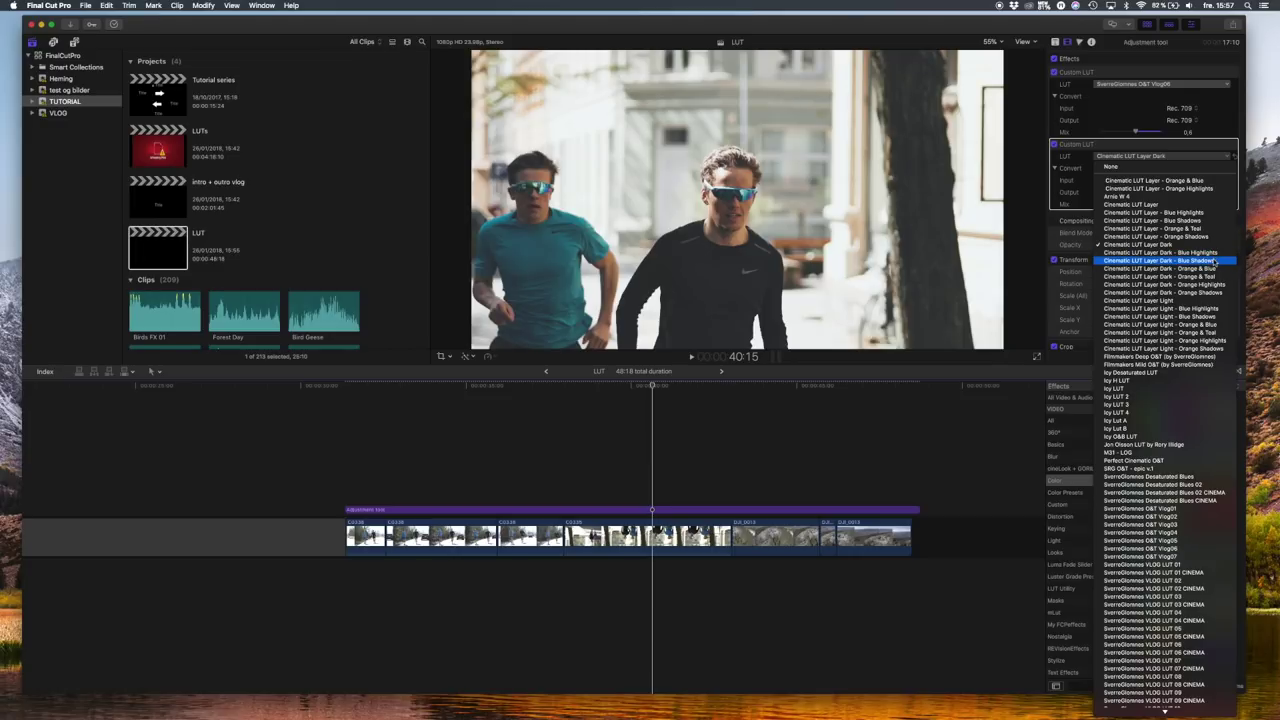
click(1214, 261)
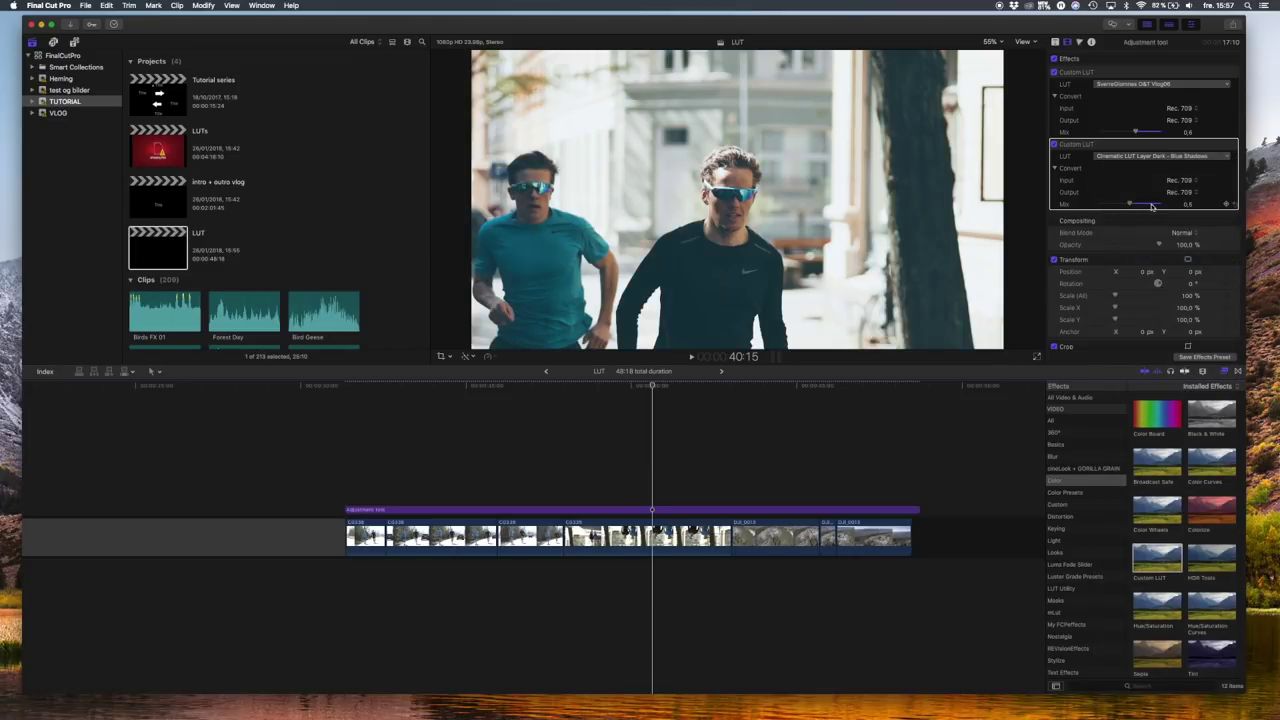
mouse_move(1131, 206)
mouse_down()
mouse_move(1177, 206)
mouse_move(1137, 204)
mouse_up()
click(1148, 157)
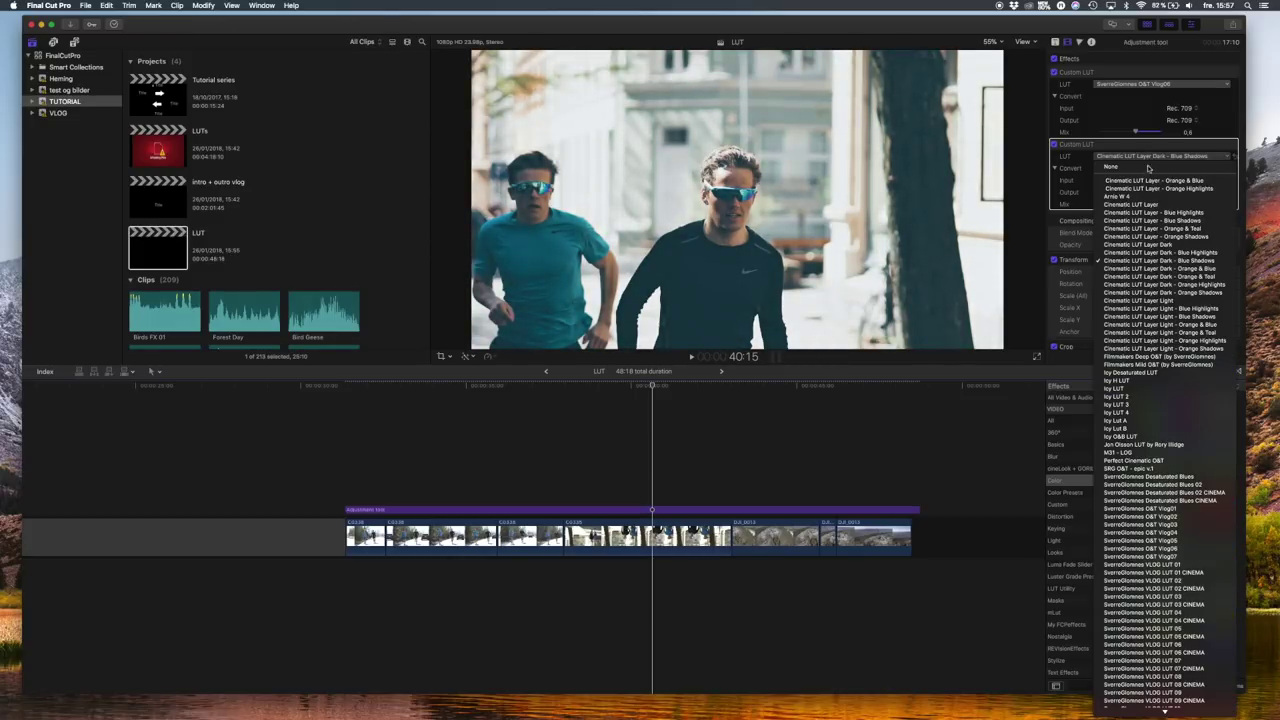
click(1185, 300)
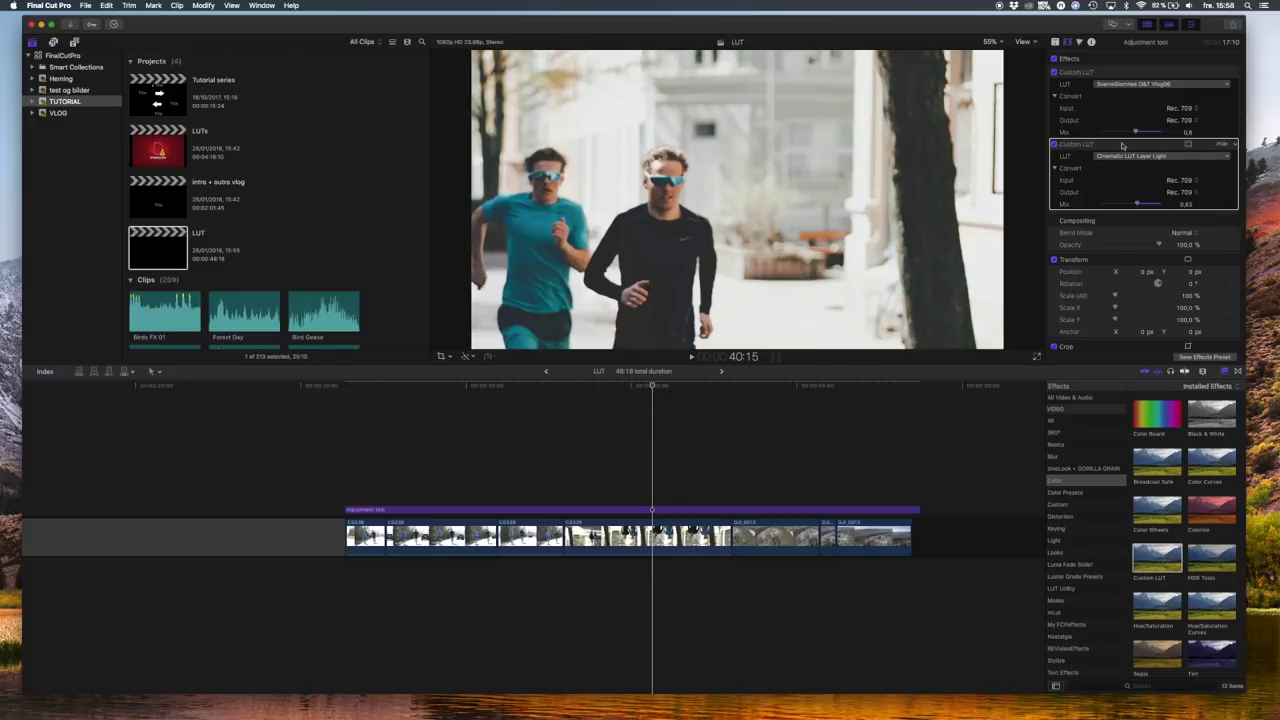
click(1125, 157)
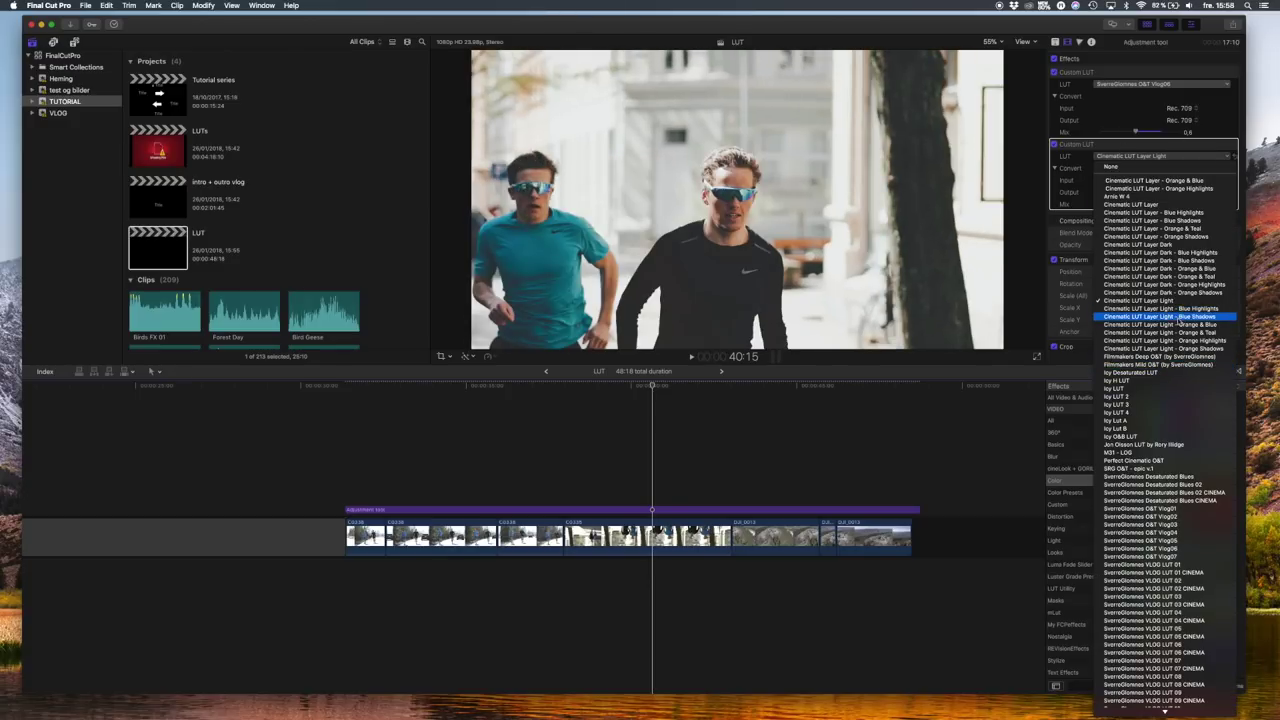
click(1183, 333)
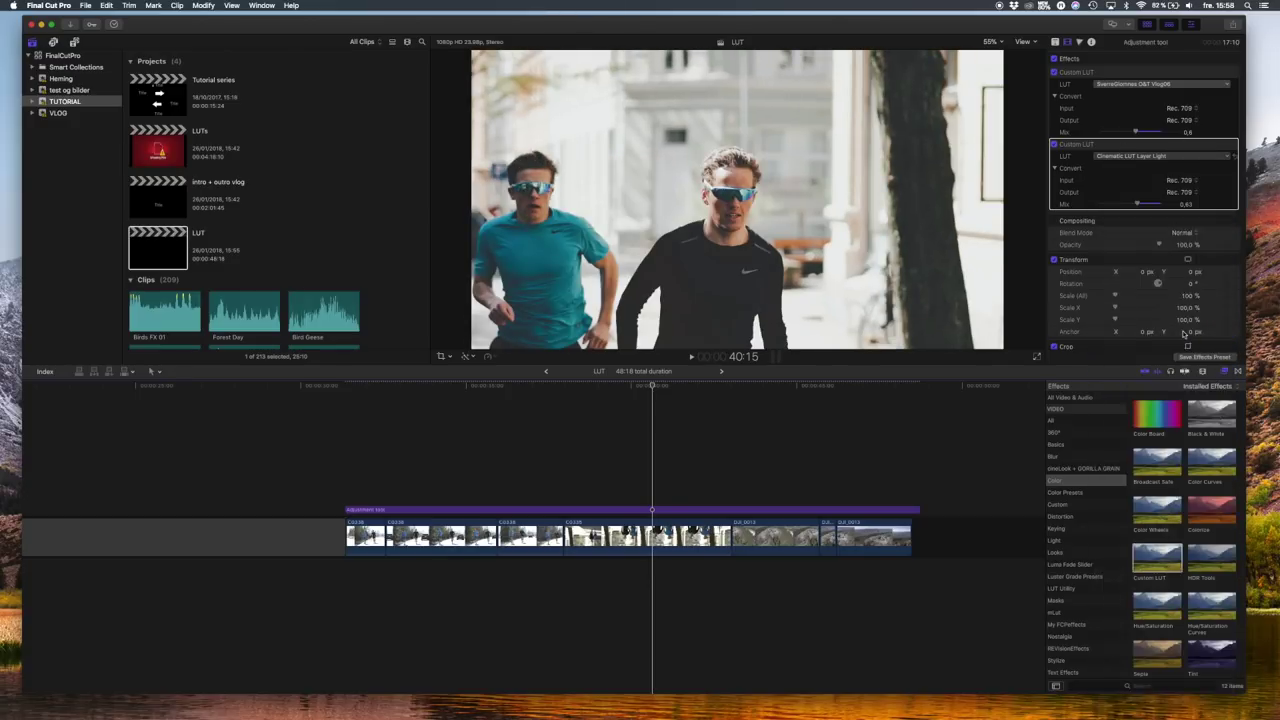
drag(1138, 204, 1096, 203)
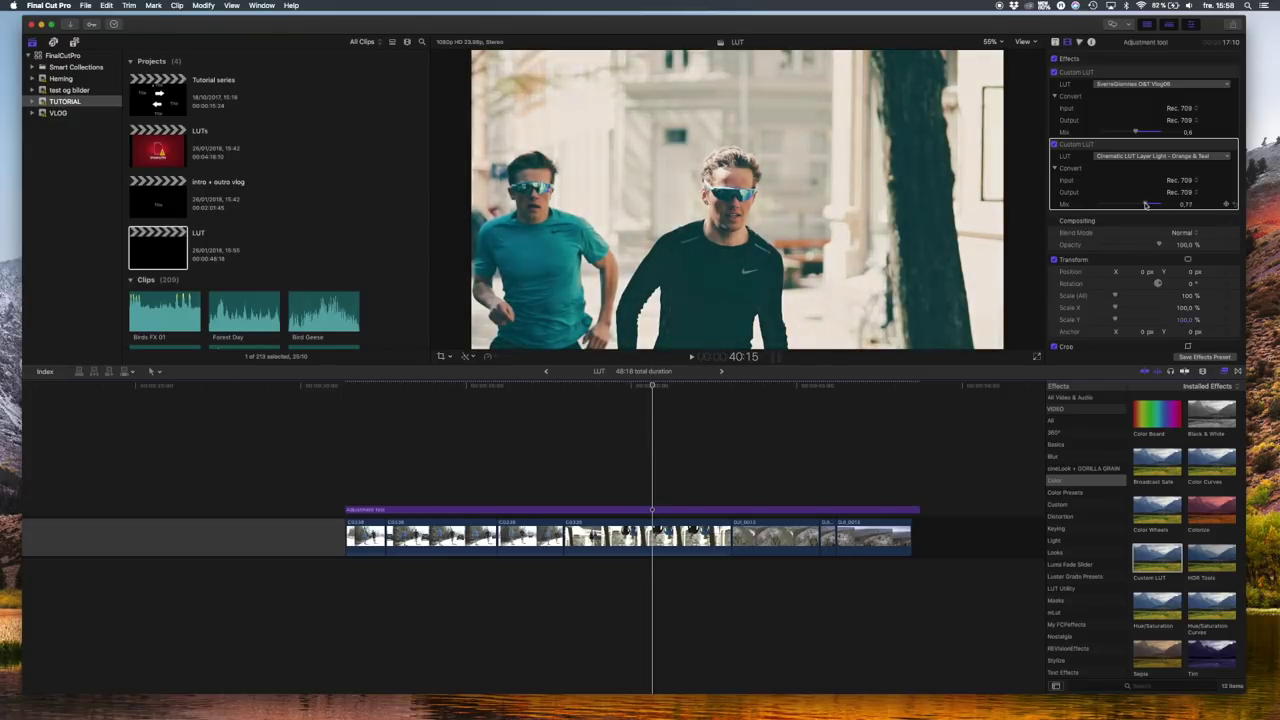
Step: Compare Cinematic LUT Layer, Light - Blue Shadows and Dark - Orange & Blue looks, raising Mix
click(1160, 156)
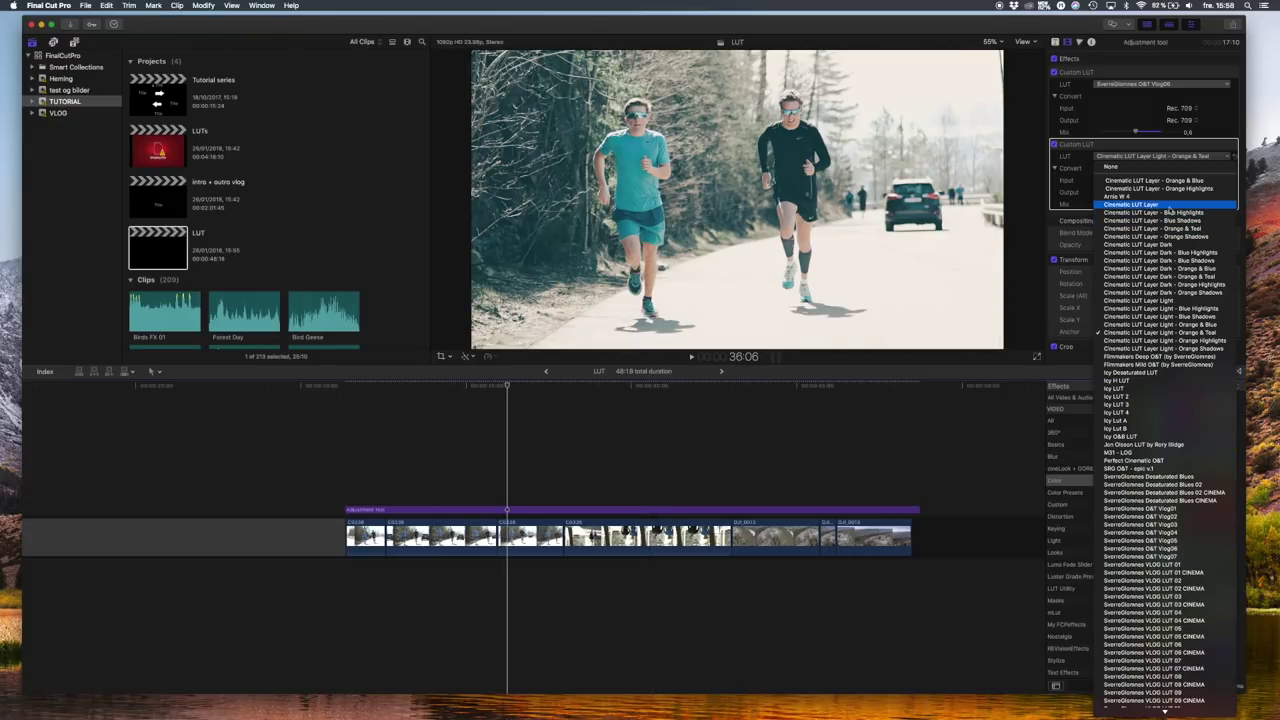
click(1166, 205)
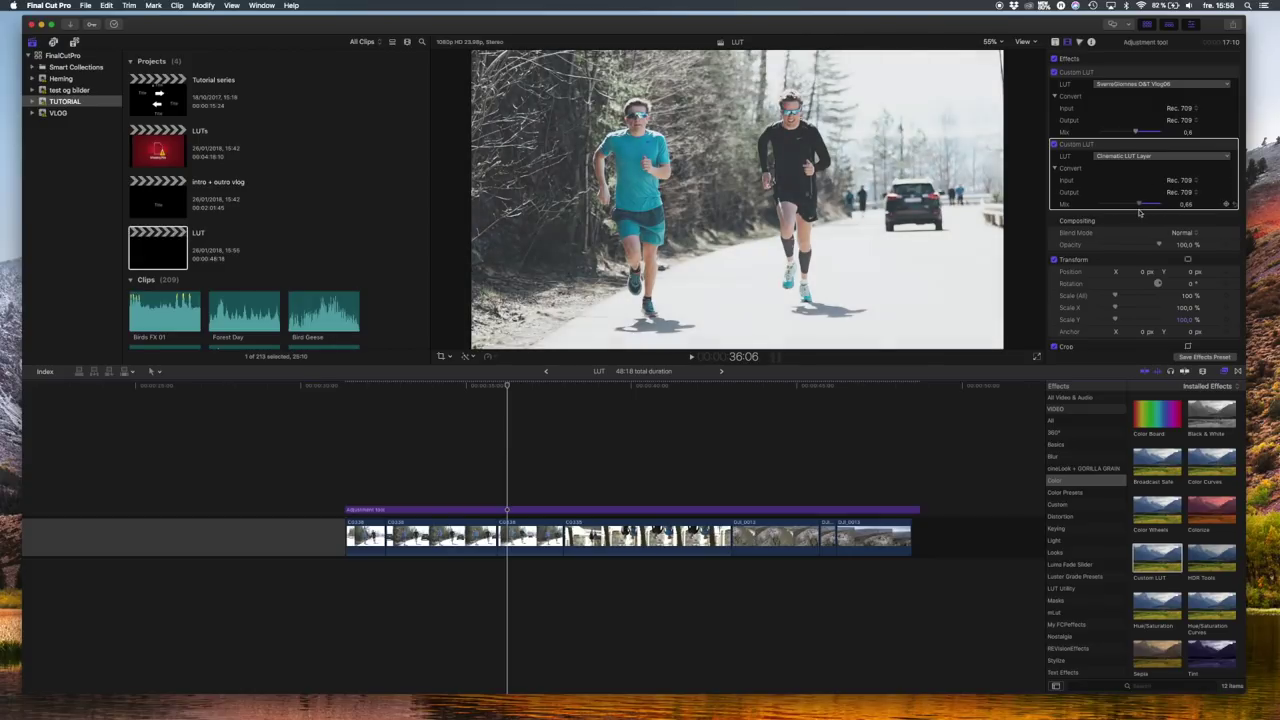
click(1160, 156)
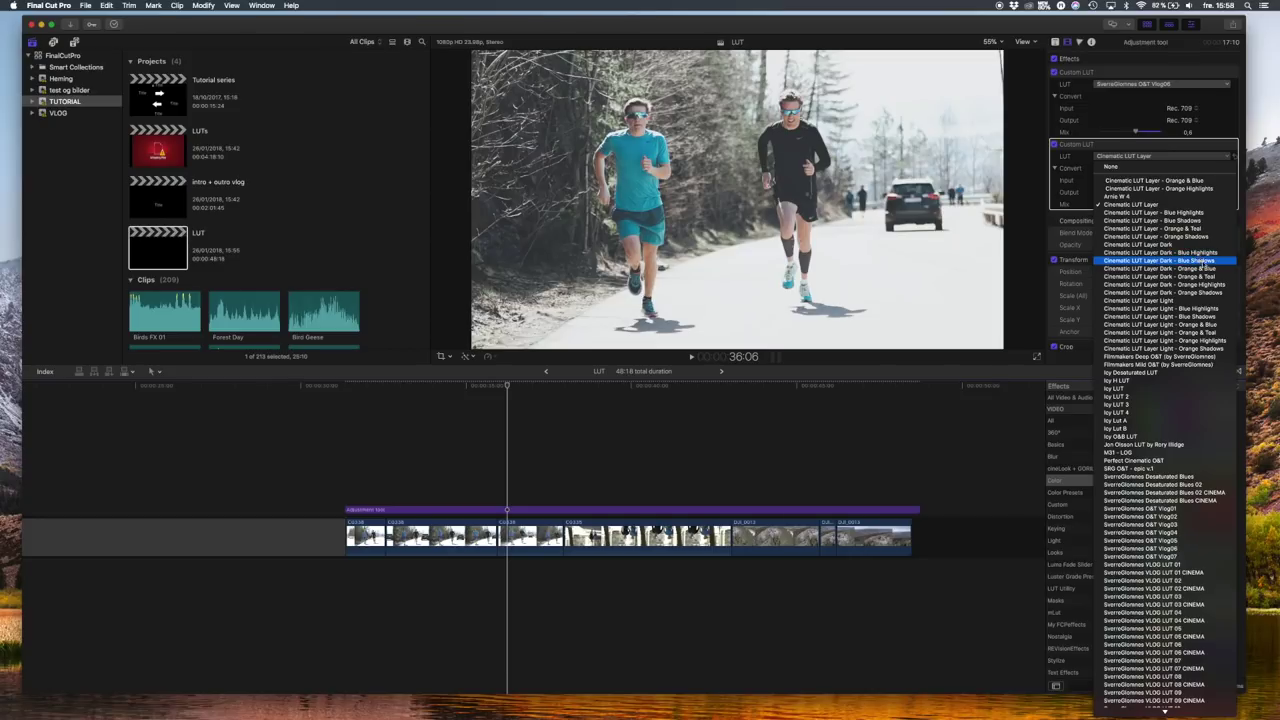
click(1160, 316)
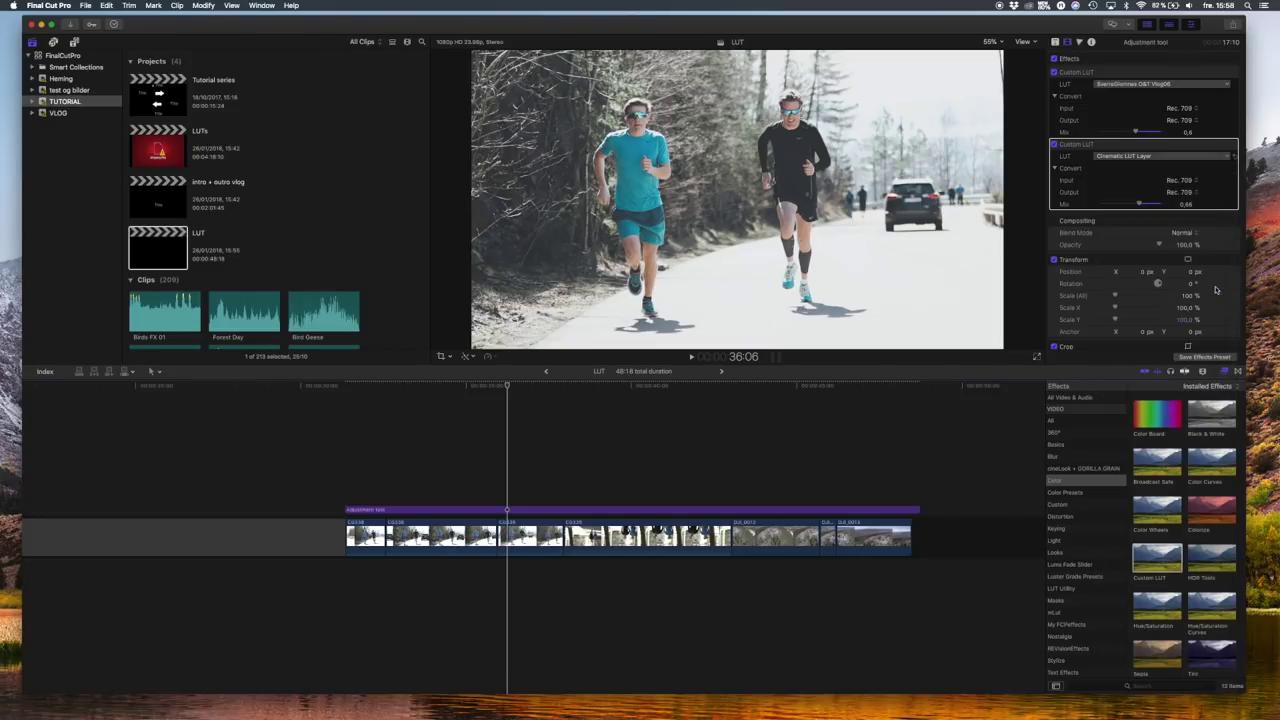
drag(1100, 204, 1133, 204)
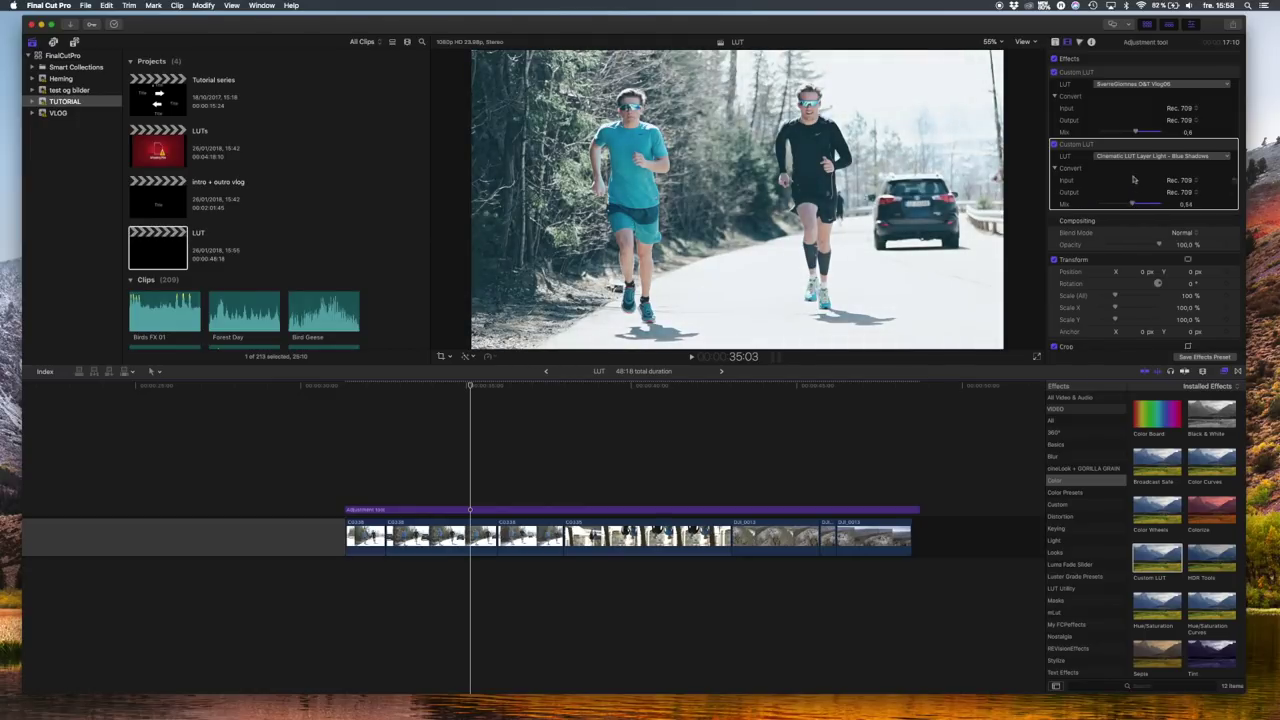
click(1160, 156)
click(1162, 191)
Step: Test Dark - Orange Highlights and Orange Shadows, then settle on Dark - Blue Shadows near 0.62 Mix
click(1125, 157)
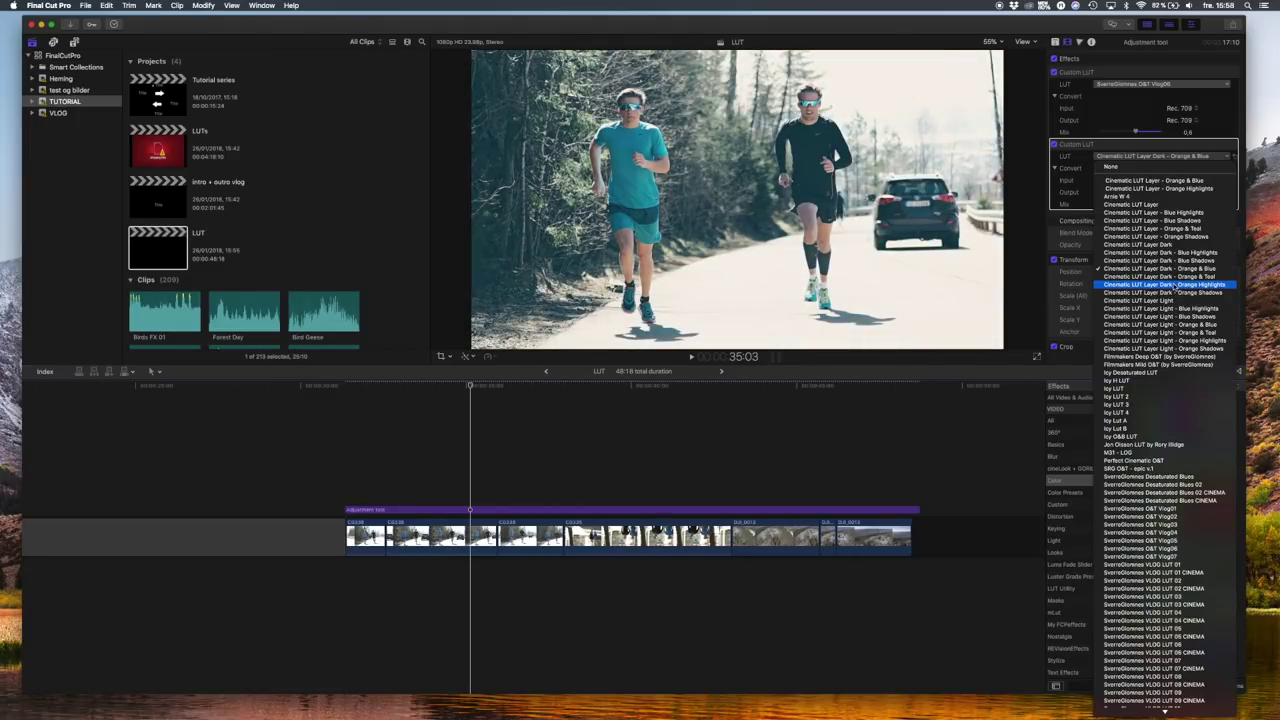
click(1160, 284)
click(1120, 157)
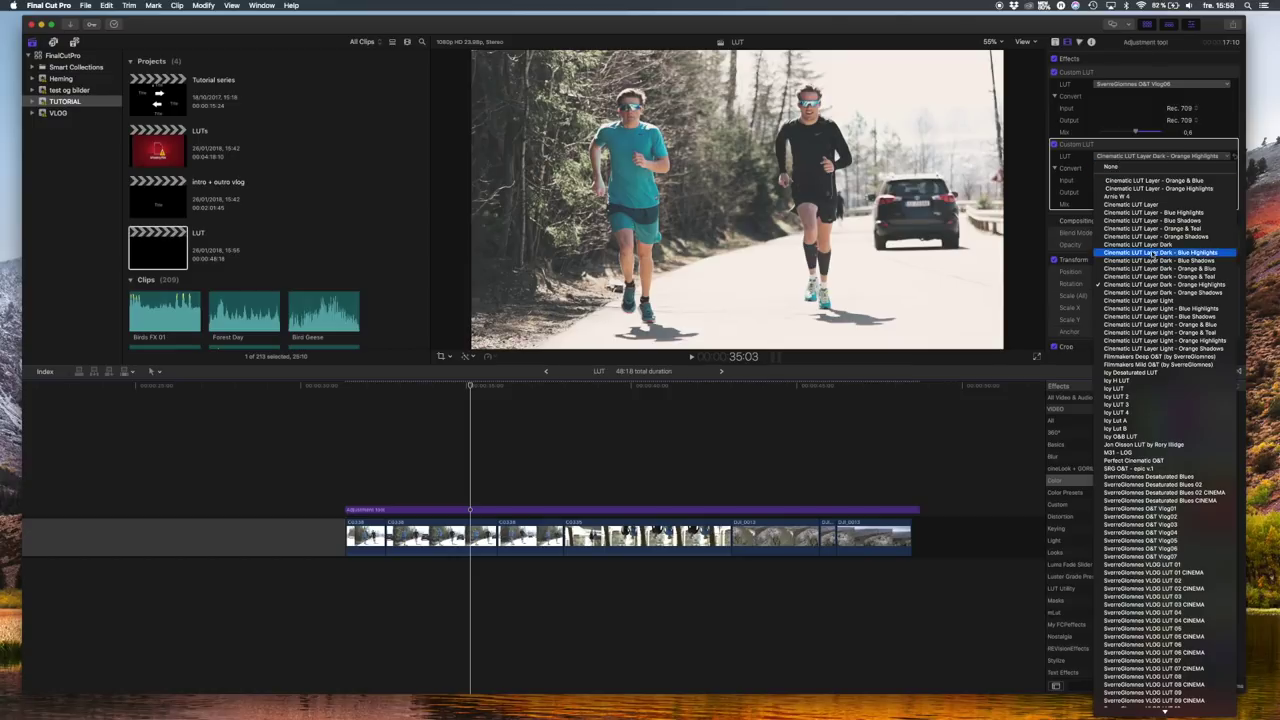
click(1160, 292)
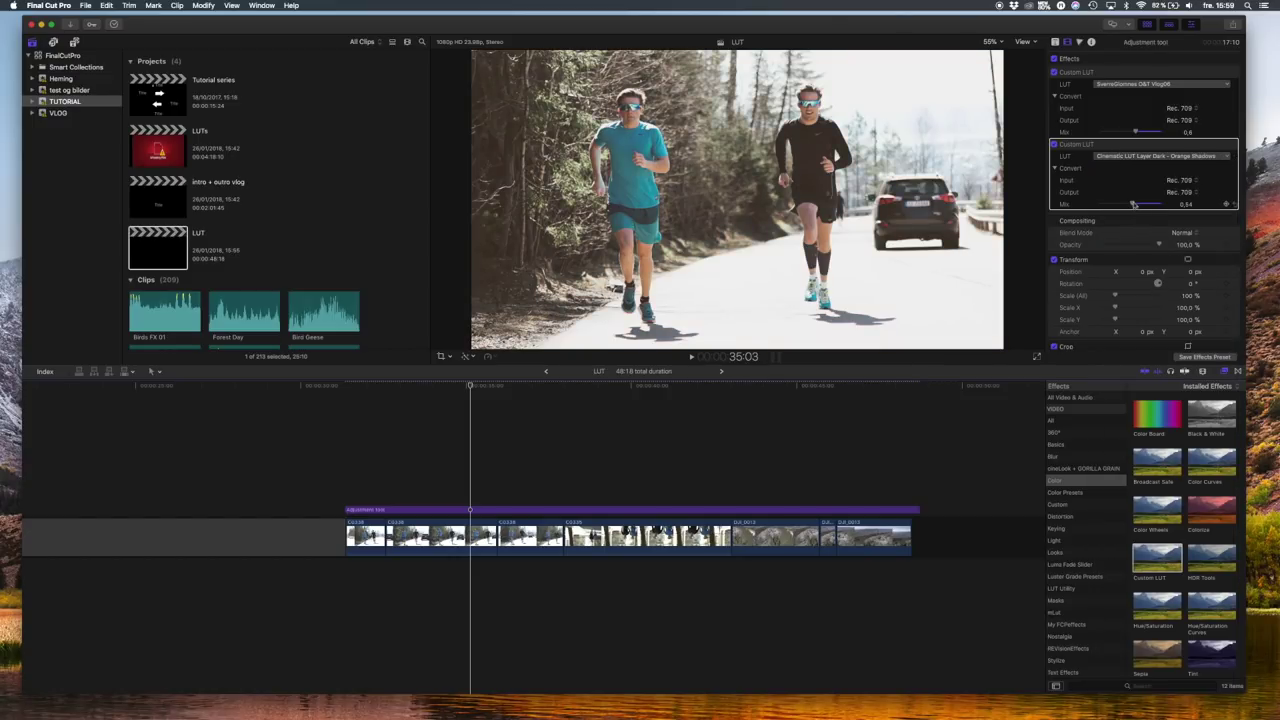
drag(1137, 205, 1134, 205)
click(1160, 156)
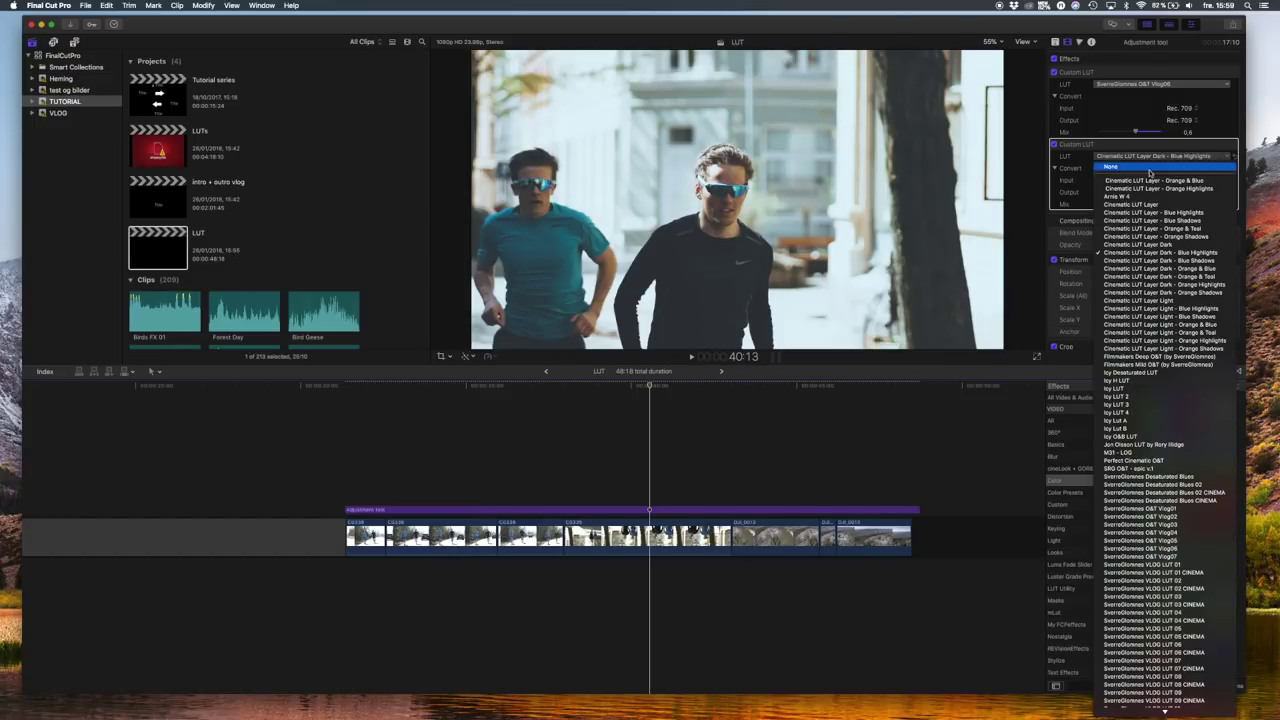
click(1160, 260)
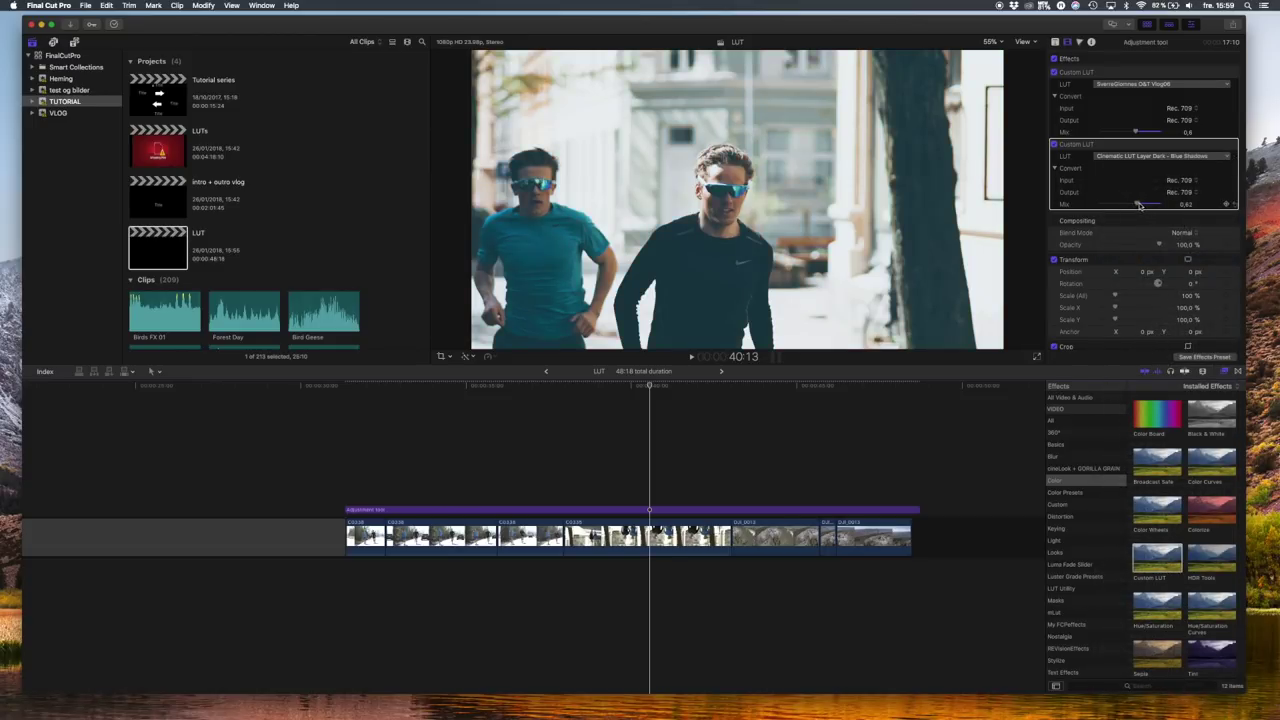
Step: Lower the second Custom LUT's Mix to 0.4 and toggle it off and on during playback
drag(1136, 205, 1125, 205)
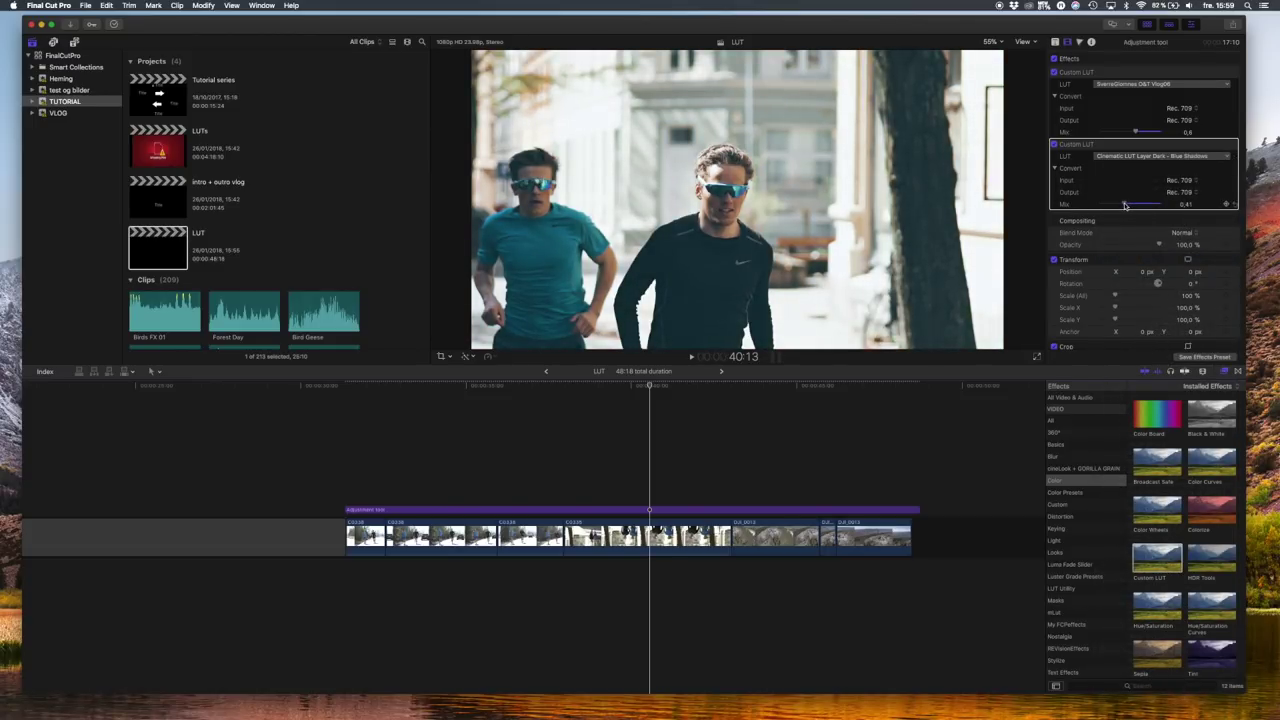
click(669, 450)
click(1053, 144)
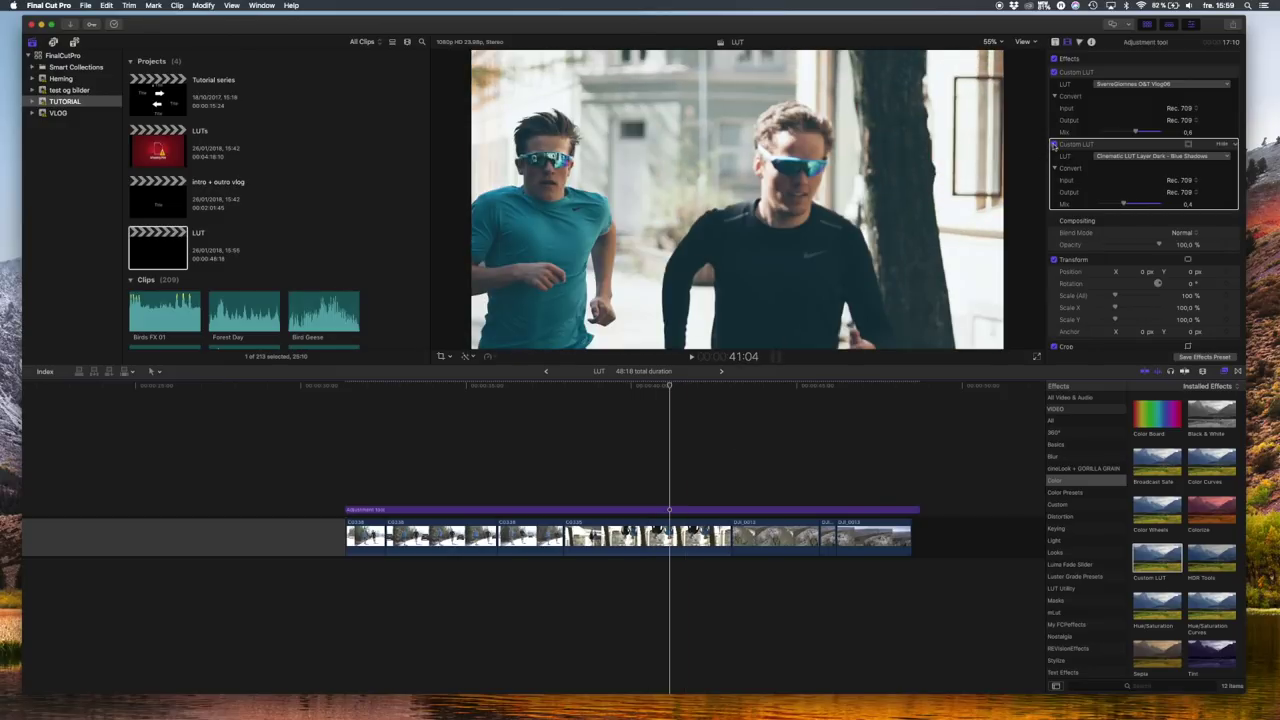
click(614, 458)
key(space)
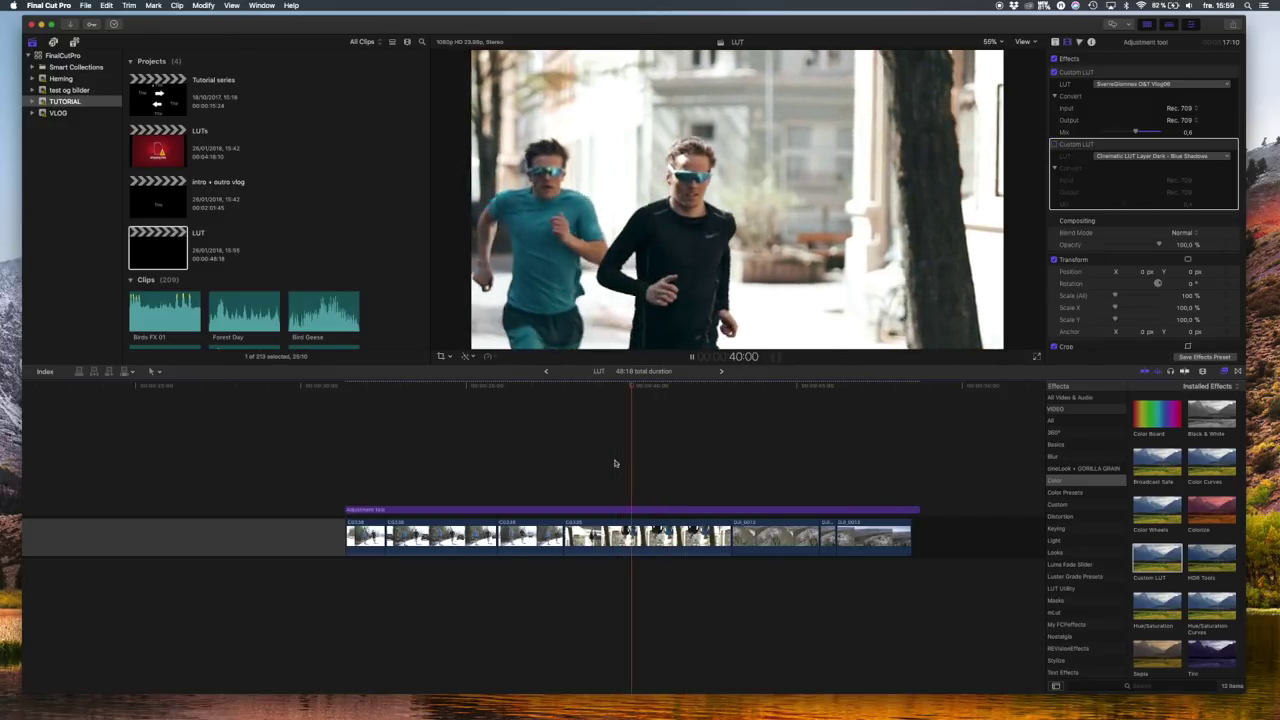
click(1053, 144)
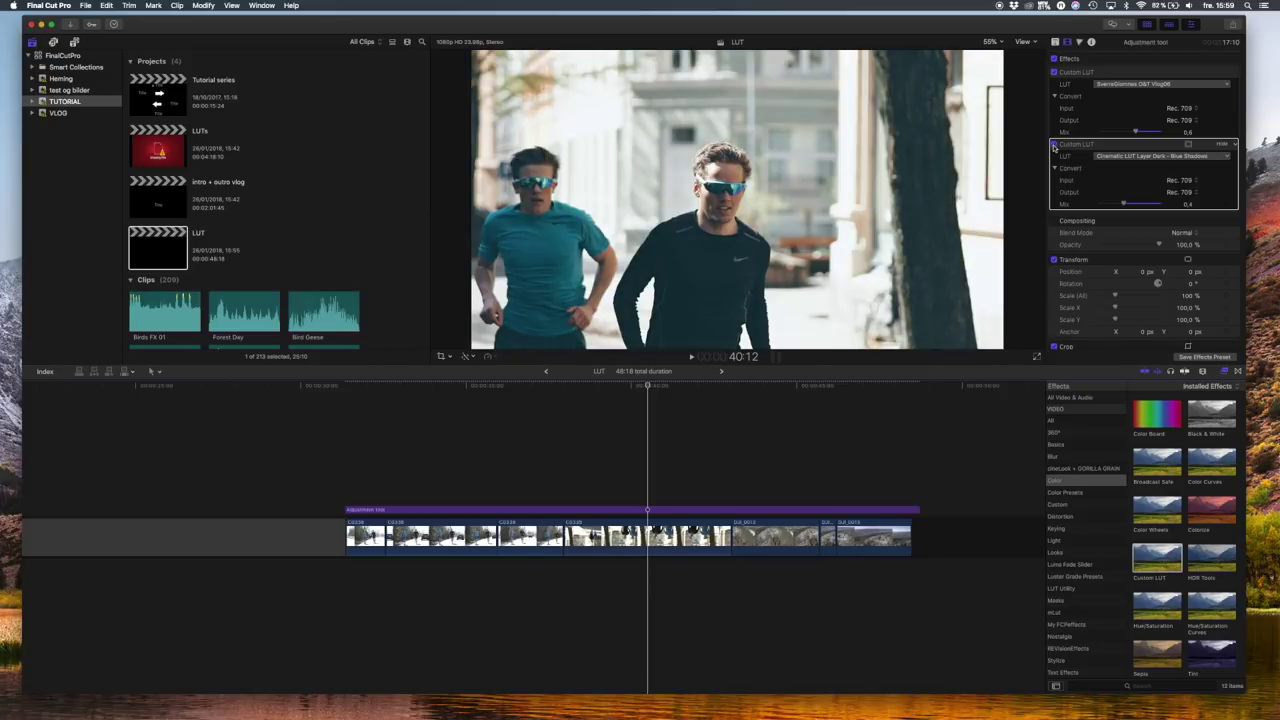
click(1053, 144)
Step: Turn the second Custom LUT back on and apply a Letterbox effect with a 2.35:1 aspect ratio
click(1054, 146)
click(1090, 424)
click(1165, 687)
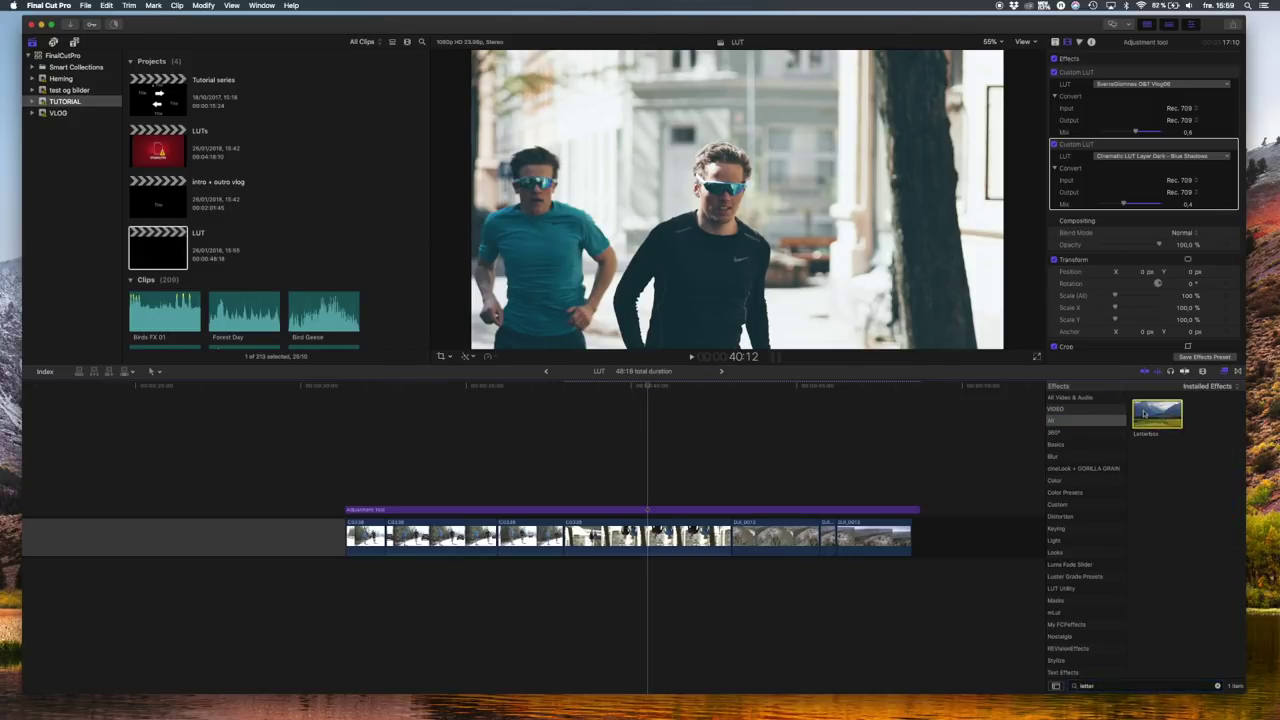
drag(1157, 414, 684, 510)
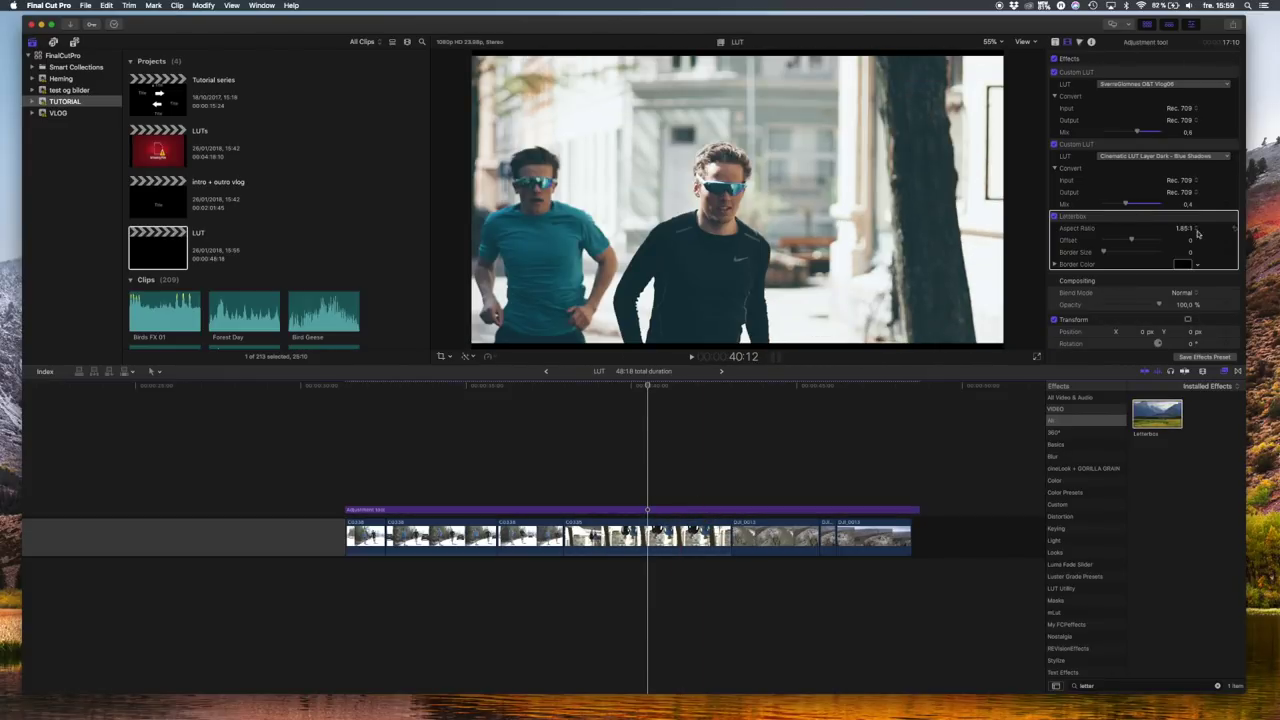
click(1184, 229)
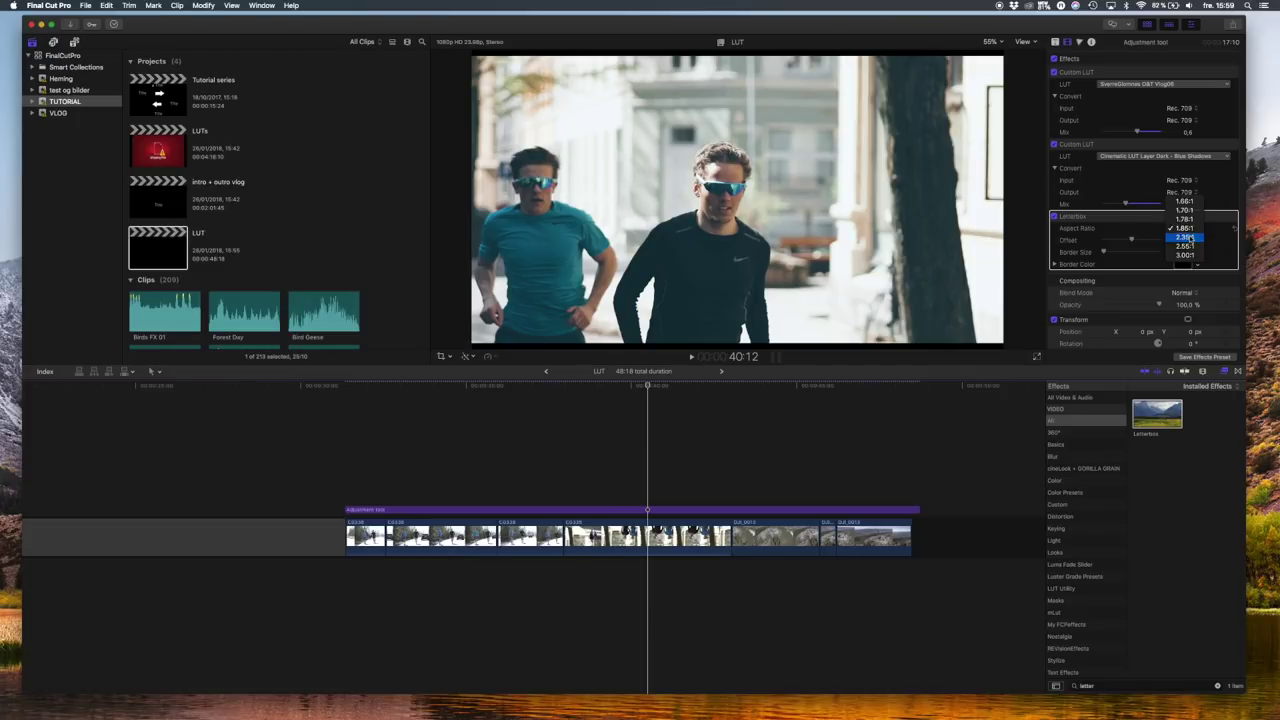
click(1185, 237)
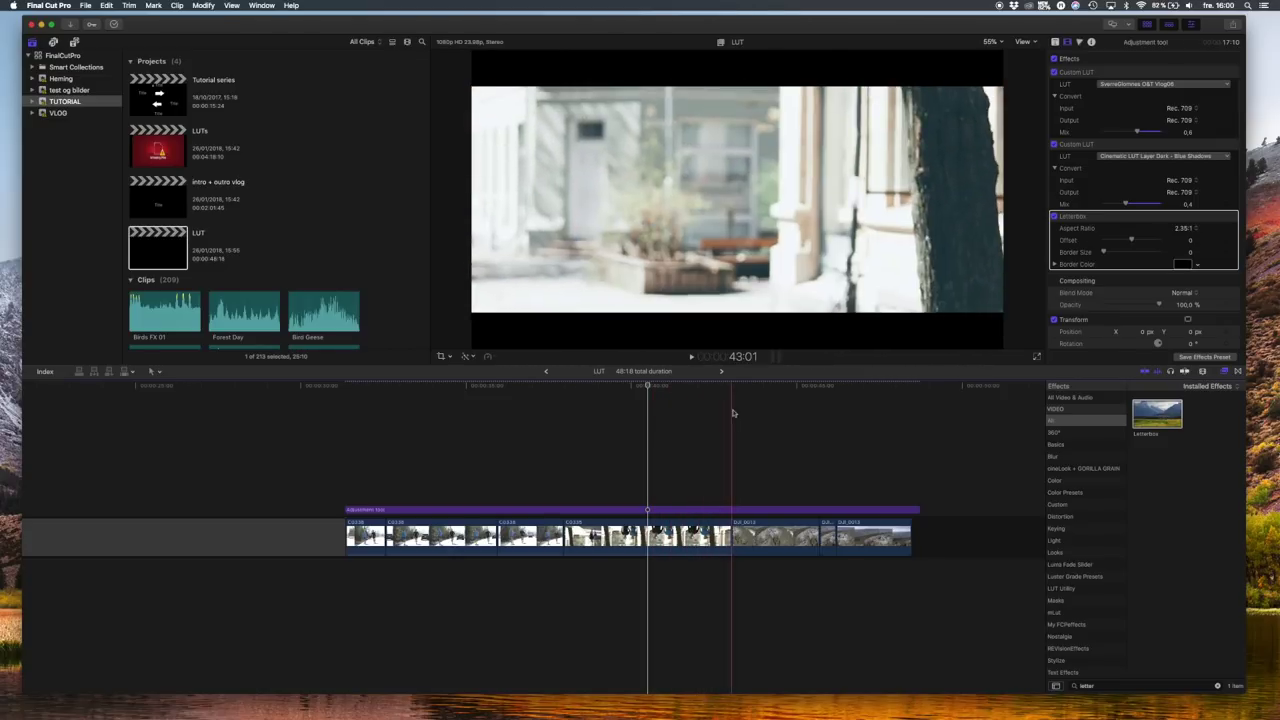
Step: Select the purple adjustment layer clip to inspect its two Custom LUTs and Letterbox
click(651, 510)
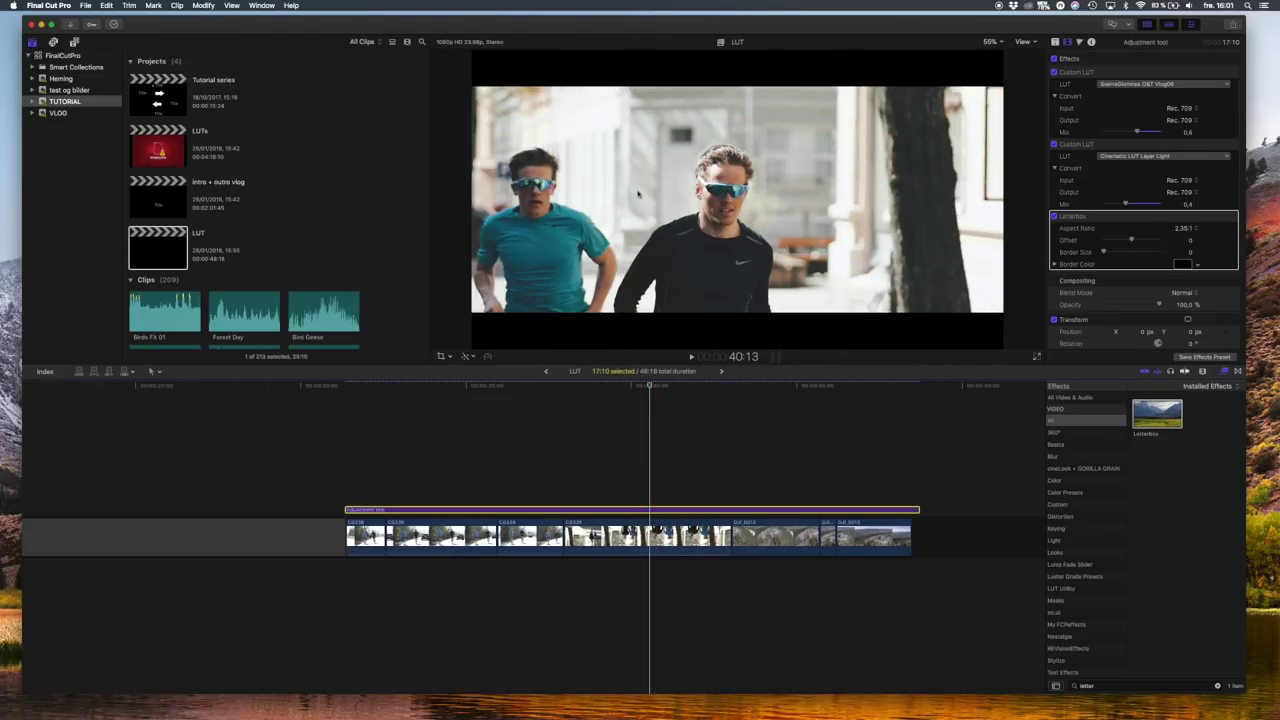